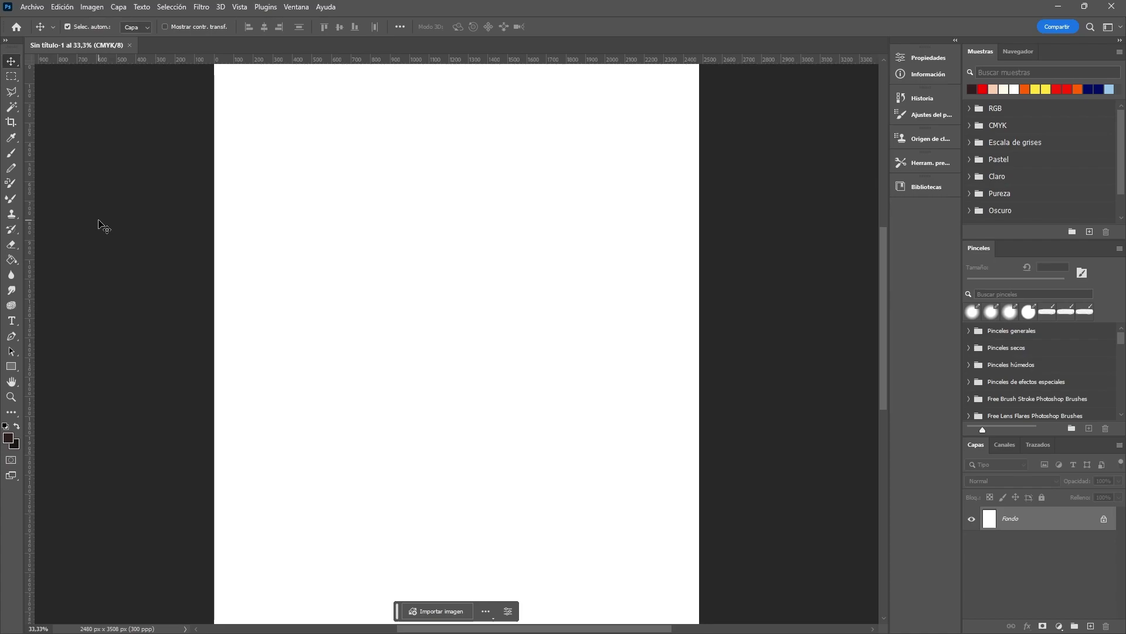
Step: Draw a small hand-shaped freehand lasso selection above the page centre
right_click(19, 93)
click(58, 93)
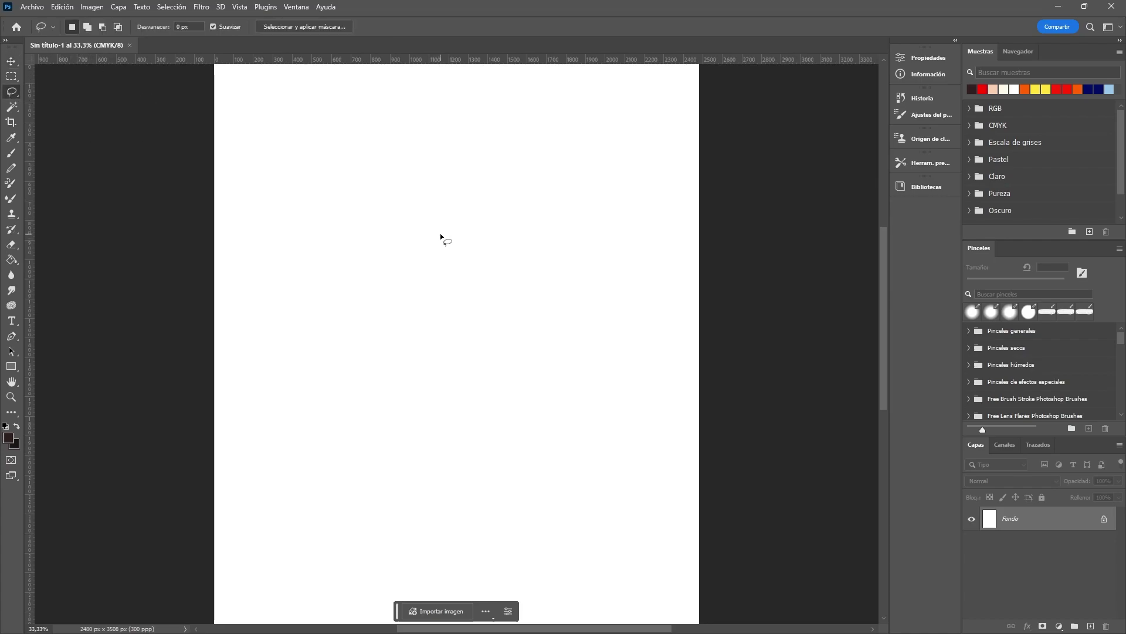
drag(441, 235, 444, 237)
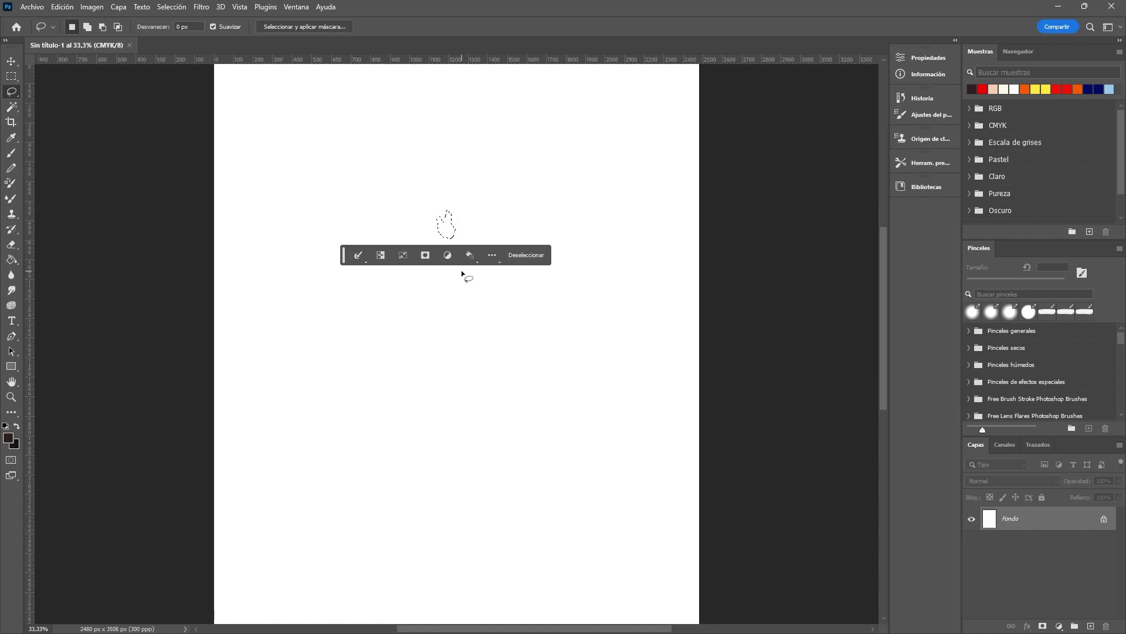
Step: Set the foreground colour to black
click(10, 439)
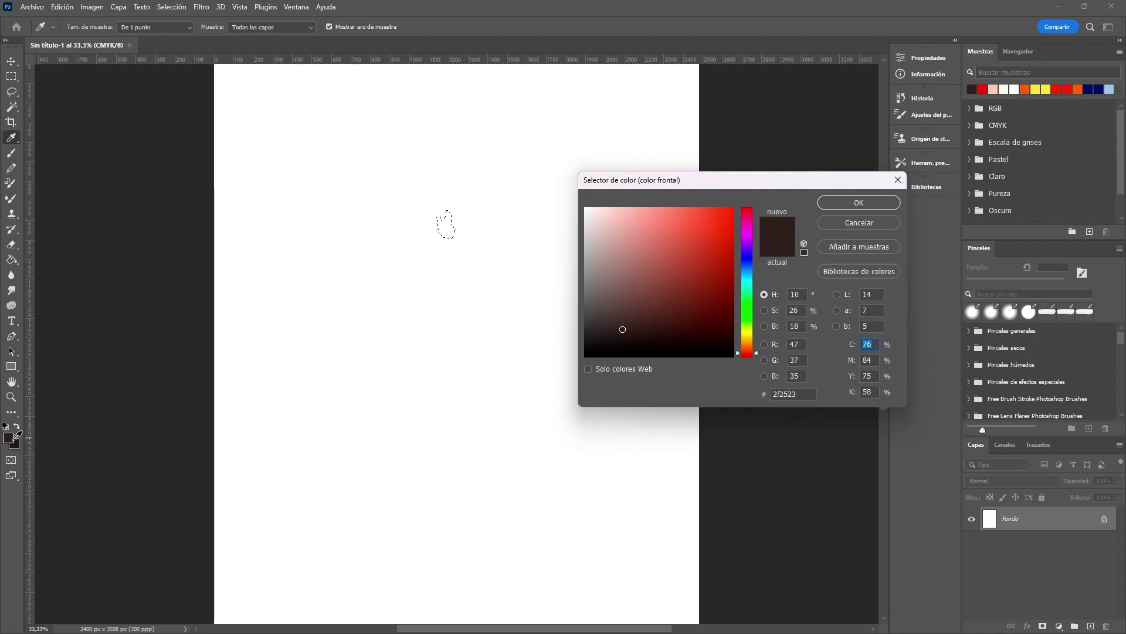
click(623, 324)
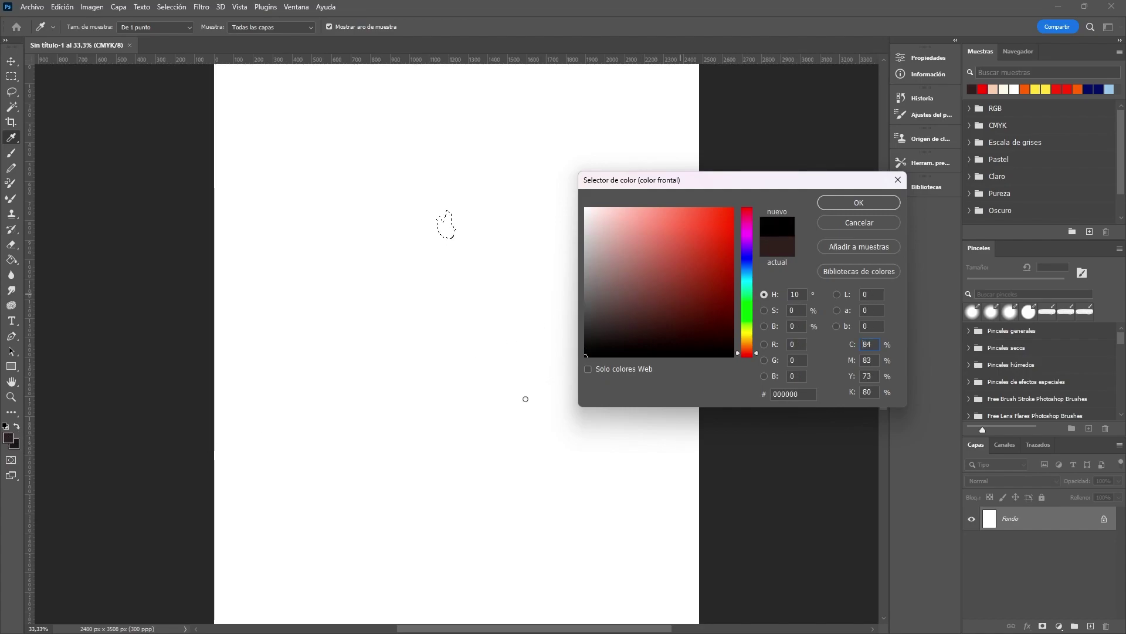
click(859, 203)
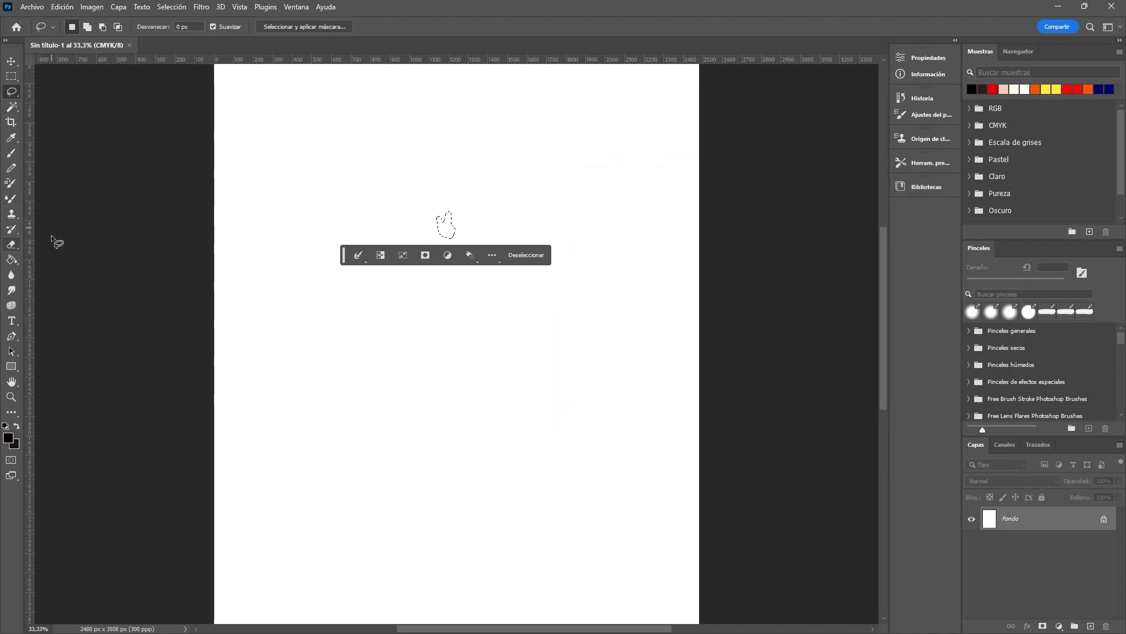
Step: Test a black fill on the selection, undo it, and add empty layer Capa 1
click(17, 263)
click(444, 226)
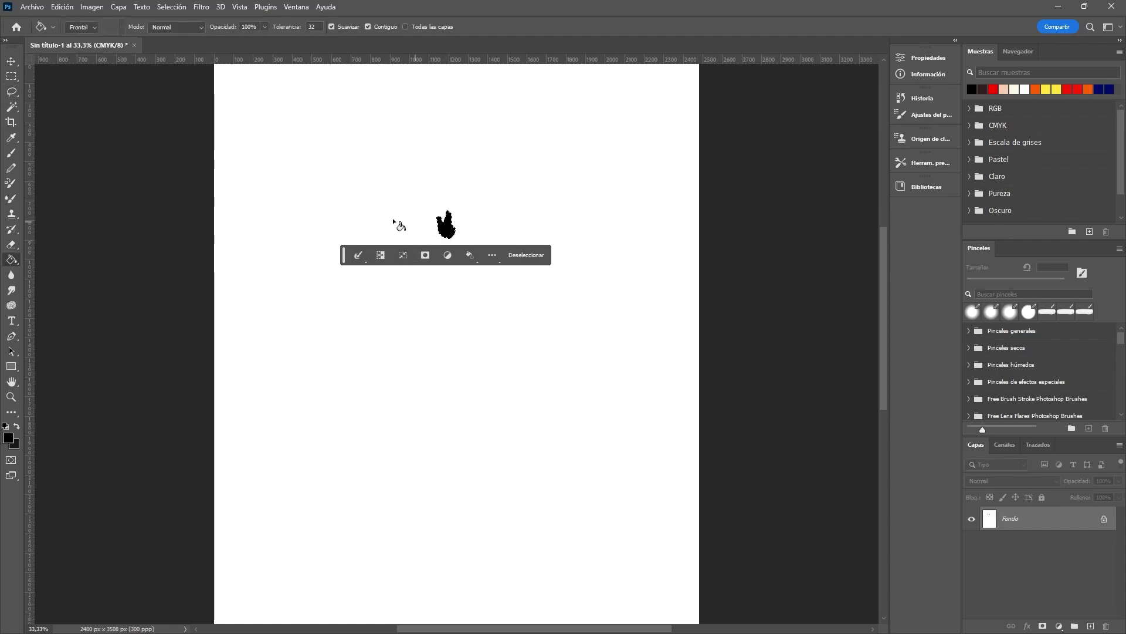
key(ctrl+z)
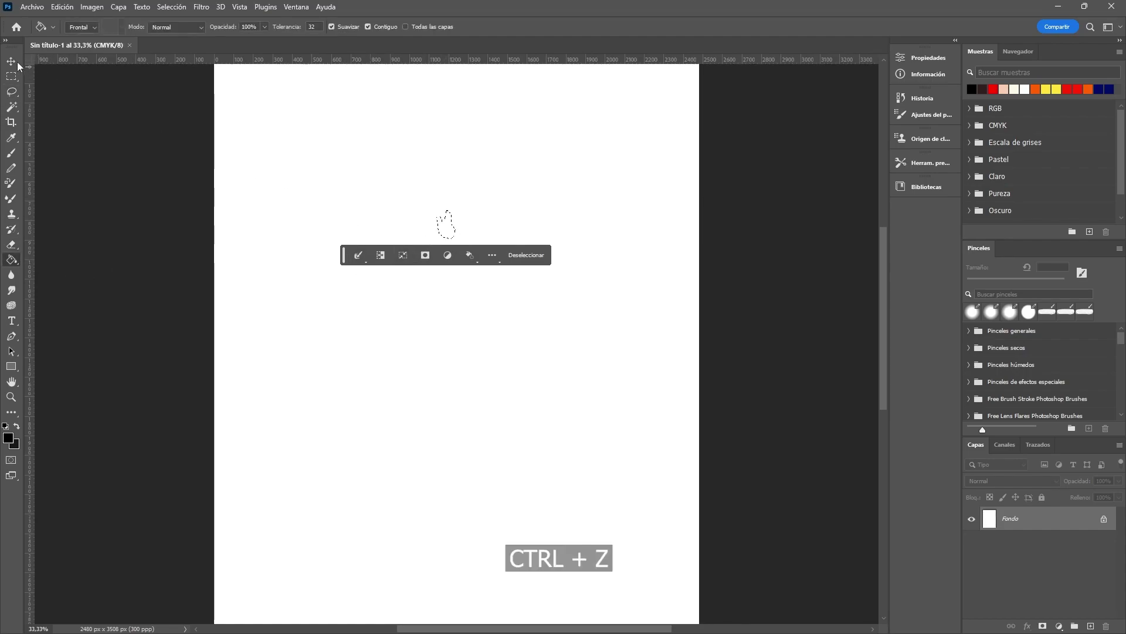
key(l)
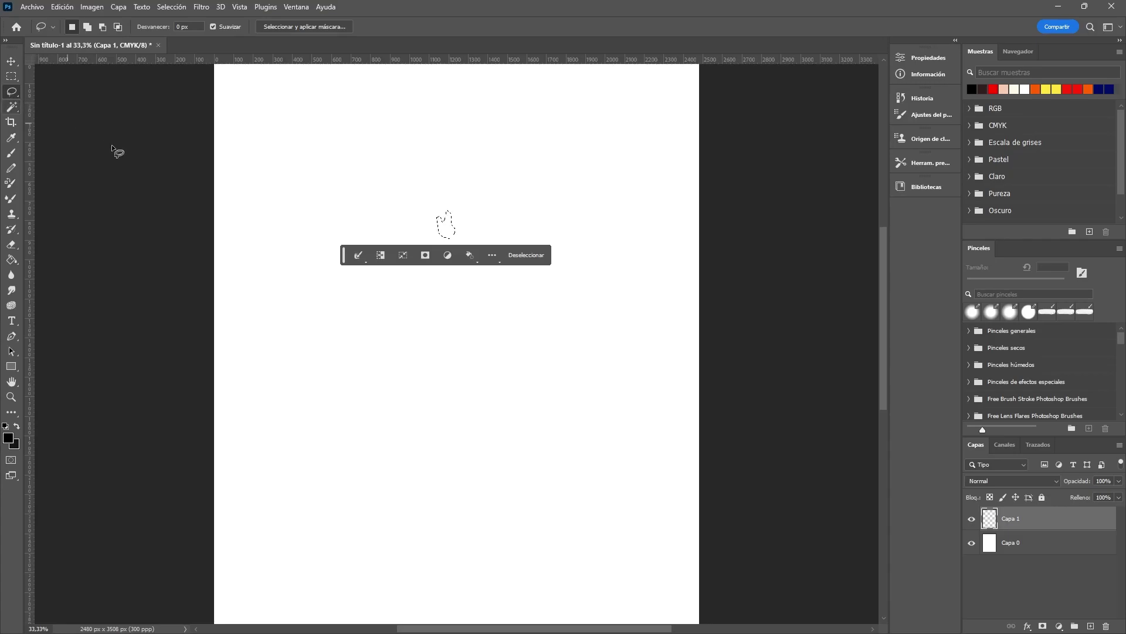
Step: Fill the hand selection solid black with the foreground colour
right_click(446, 231)
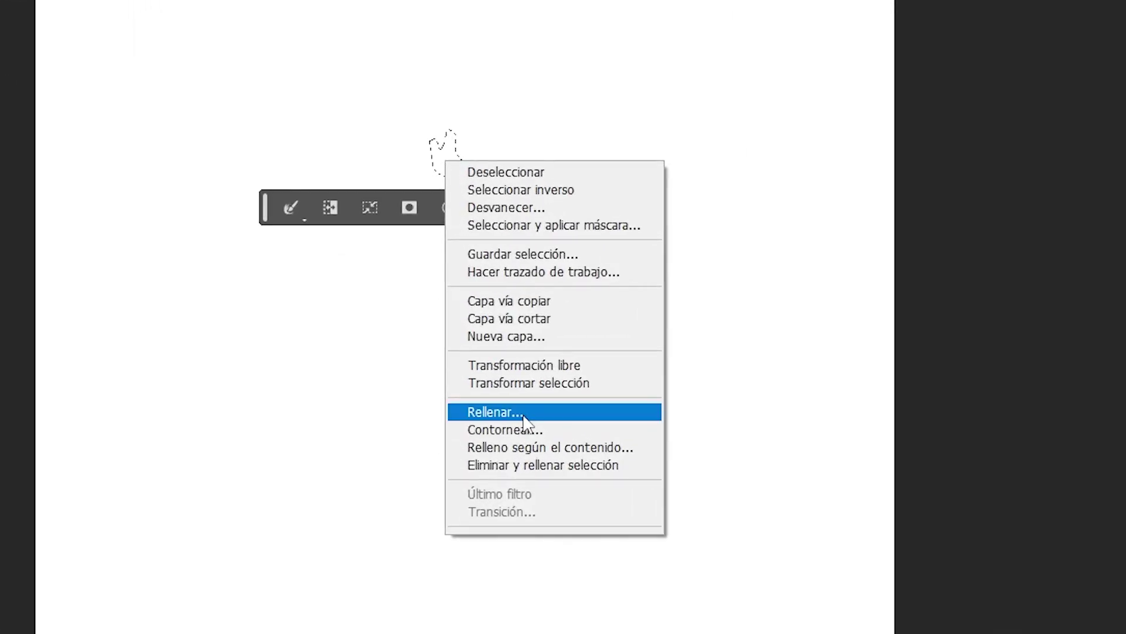
click(524, 412)
click(850, 44)
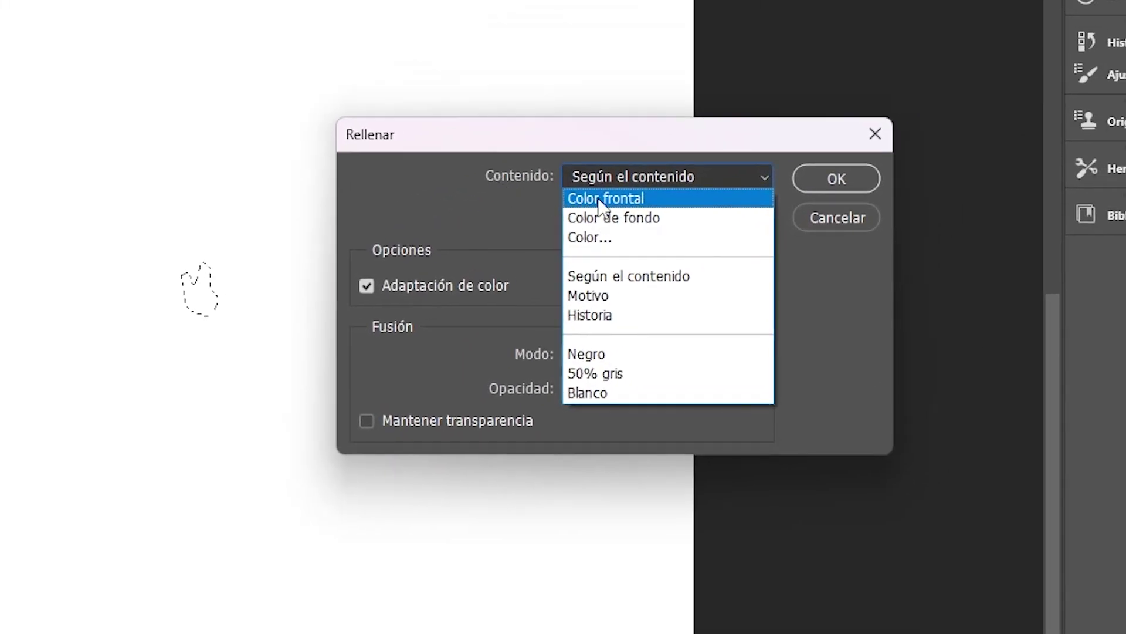
click(598, 200)
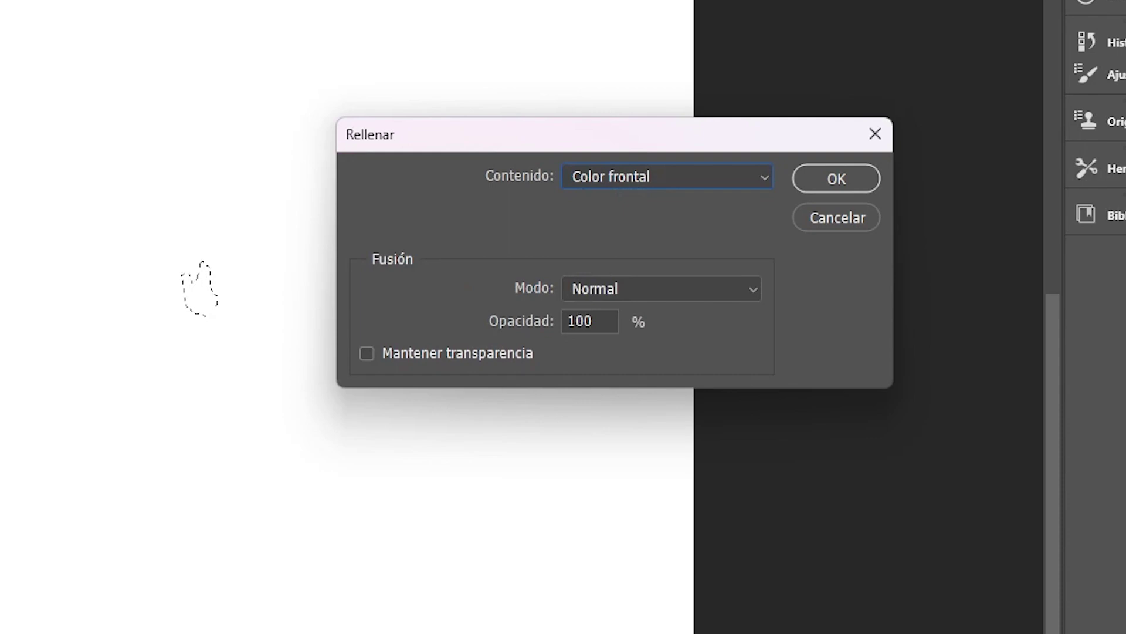
click(812, 180)
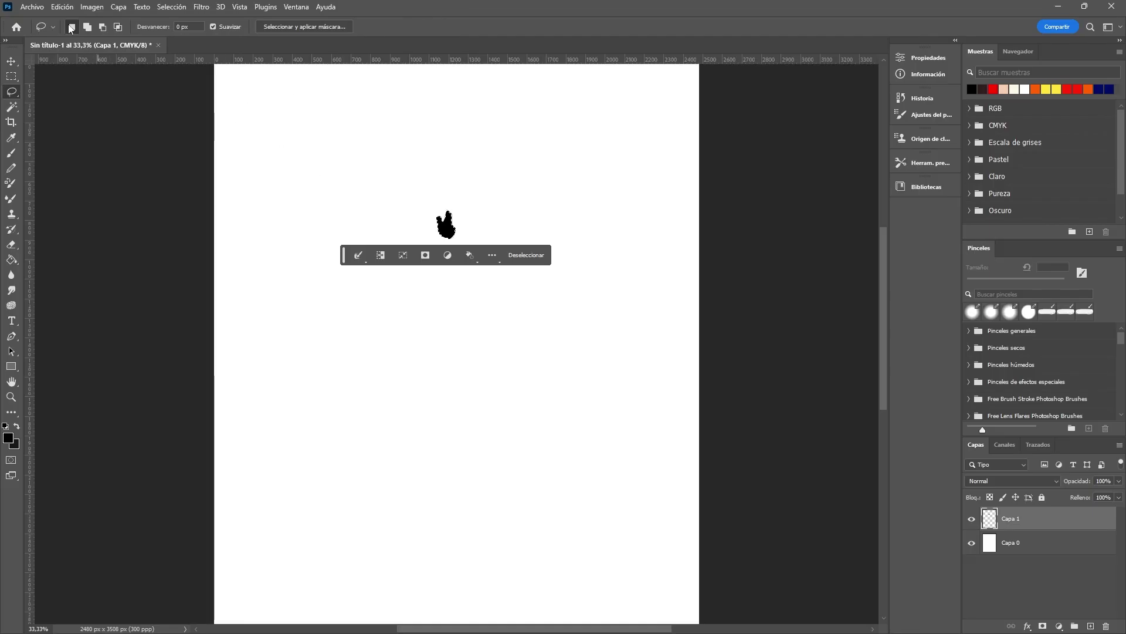
Step: Define a brush from the black hand and name it 'Lápiz Saitama'
click(63, 6)
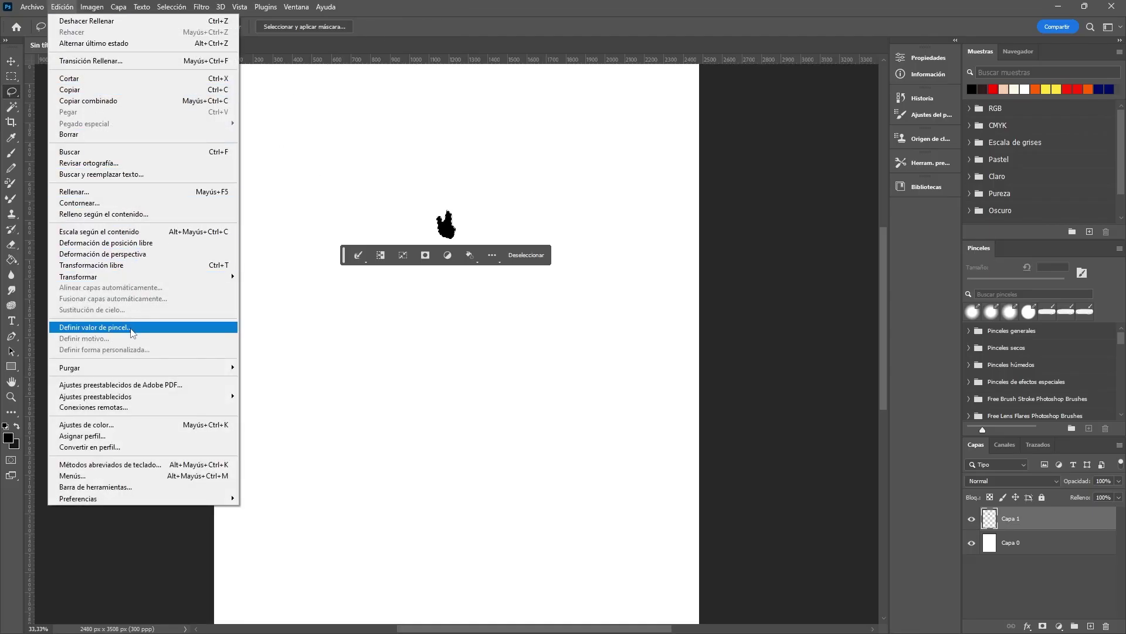
click(130, 326)
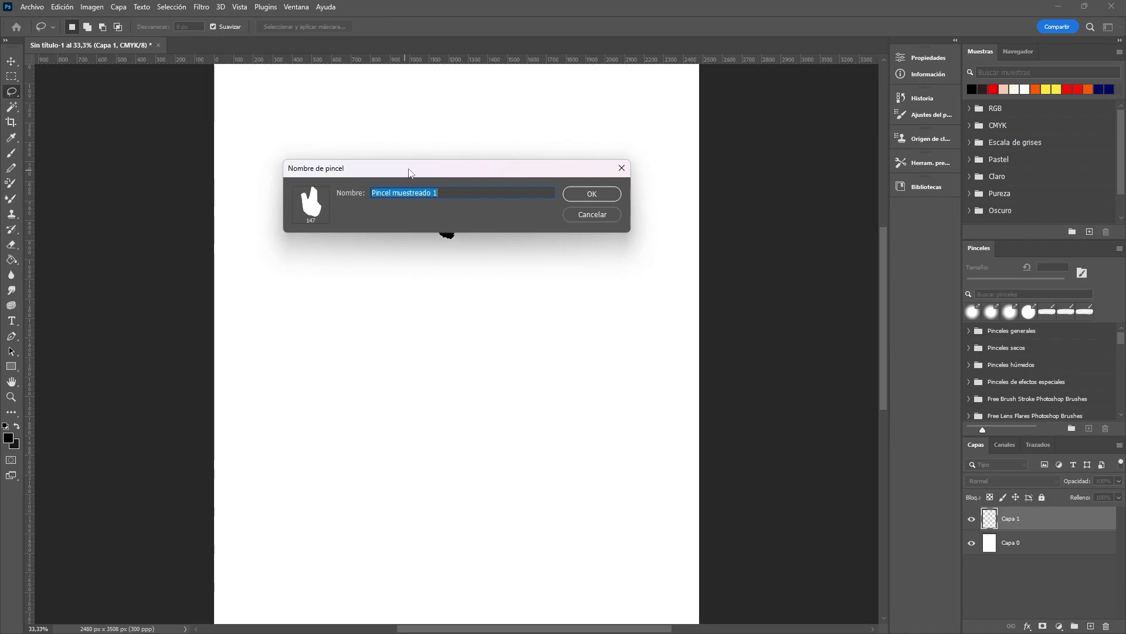
drag(409, 171, 455, 125)
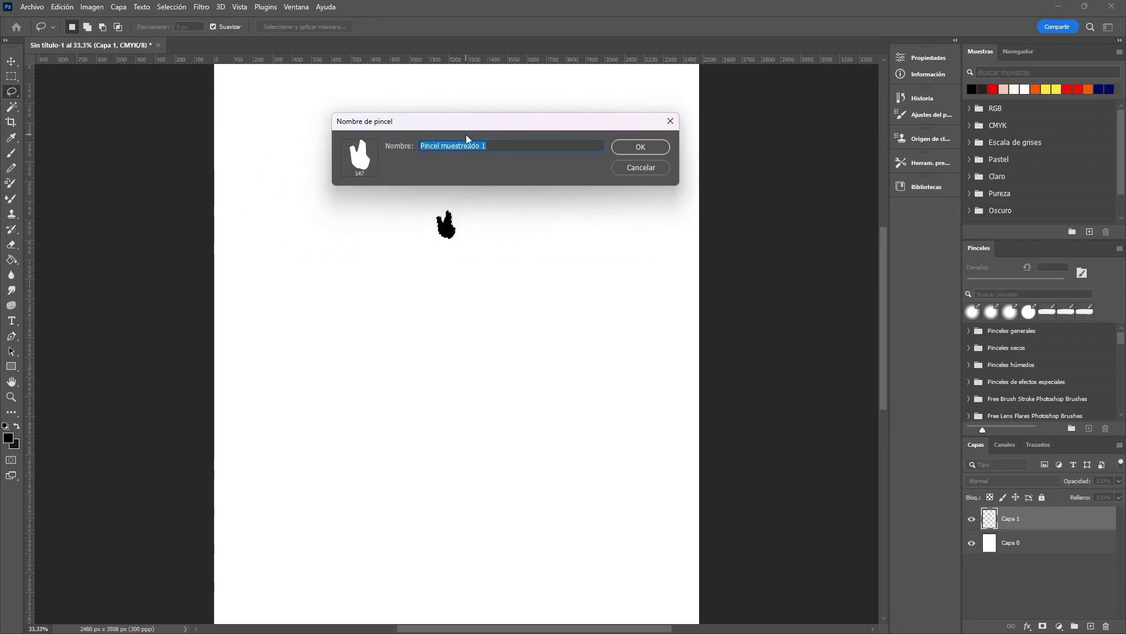
text(Lápiz Saitama)
Step: Save the Lápiz Saitama brush, paint two test strokes on Capa 2, then clear them
click(620, 151)
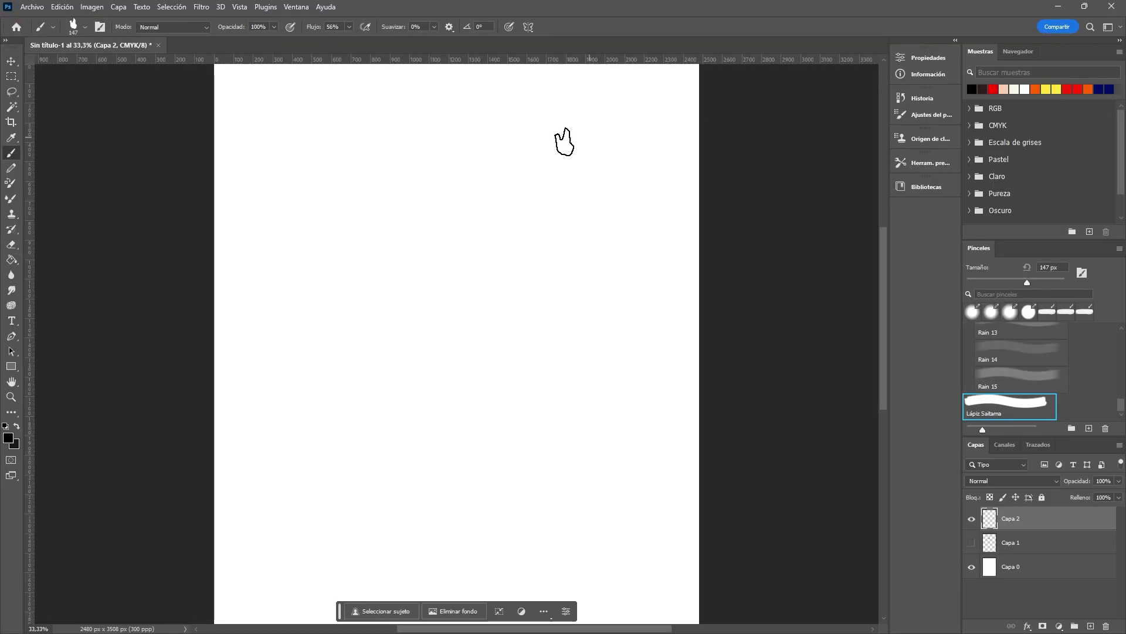
mouse_move(319, 233)
mouse_down()
mouse_move(381, 195)
mouse_move(509, 300)
mouse_up()
drag(414, 290, 516, 334)
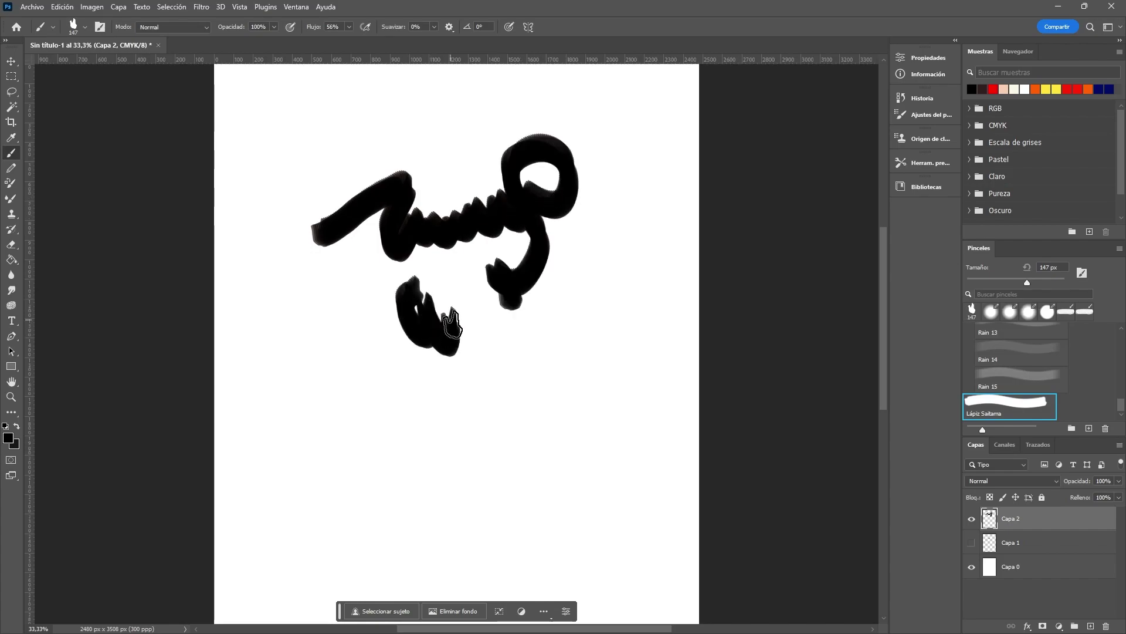
key(Delete)
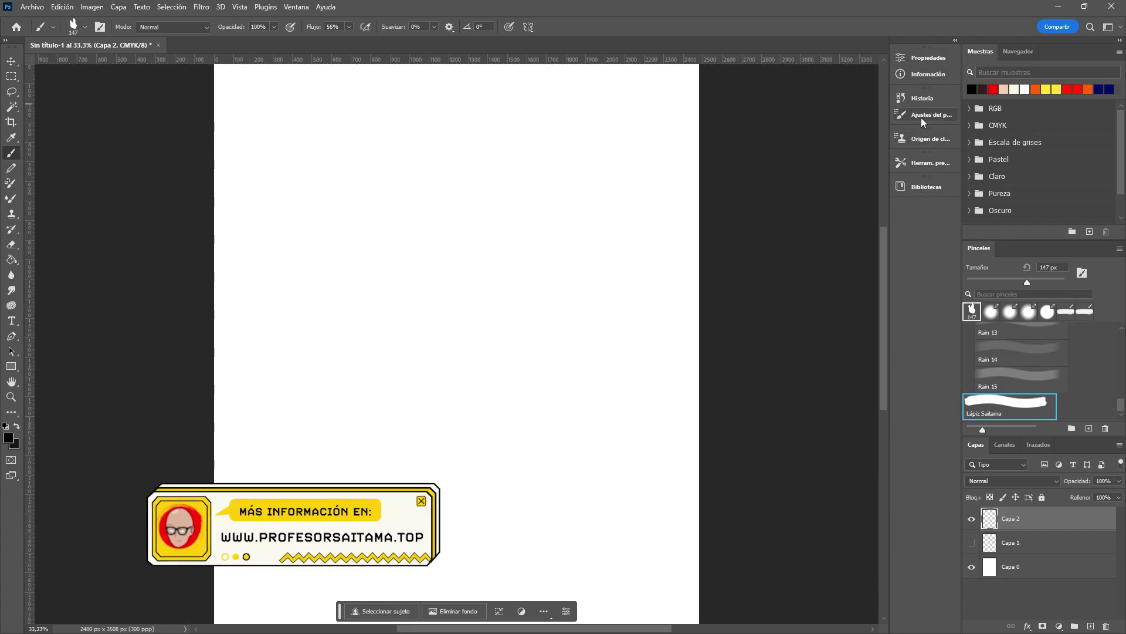
Step: Give the Lápiz Saitama tip 3% spacing, a −14° angle and 59% roundness
click(937, 117)
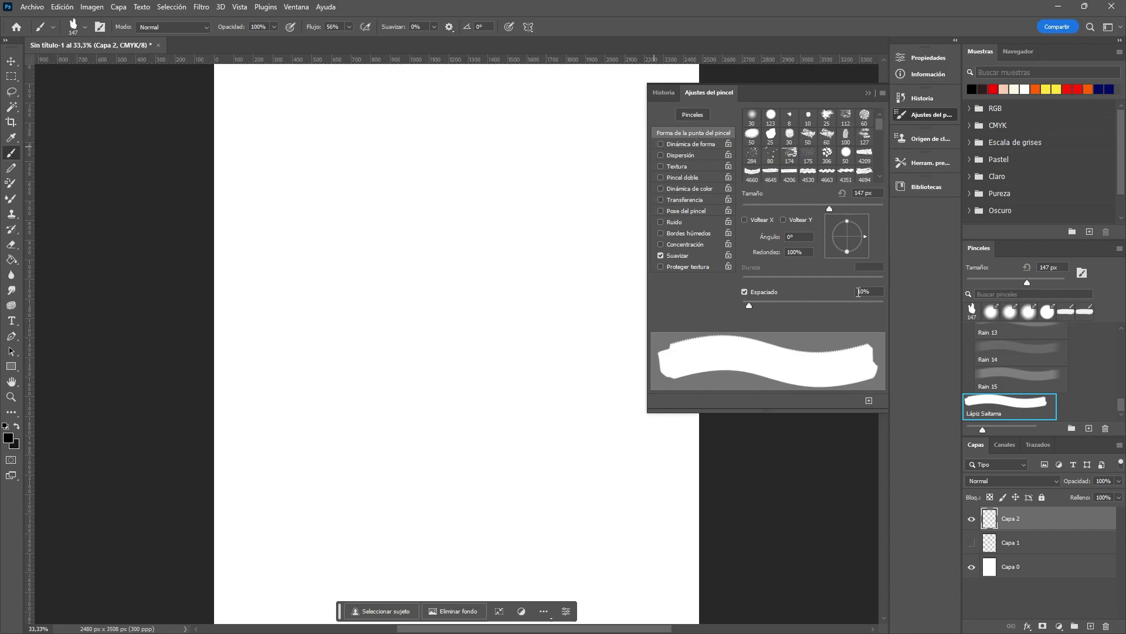
drag(865, 289, 855, 290)
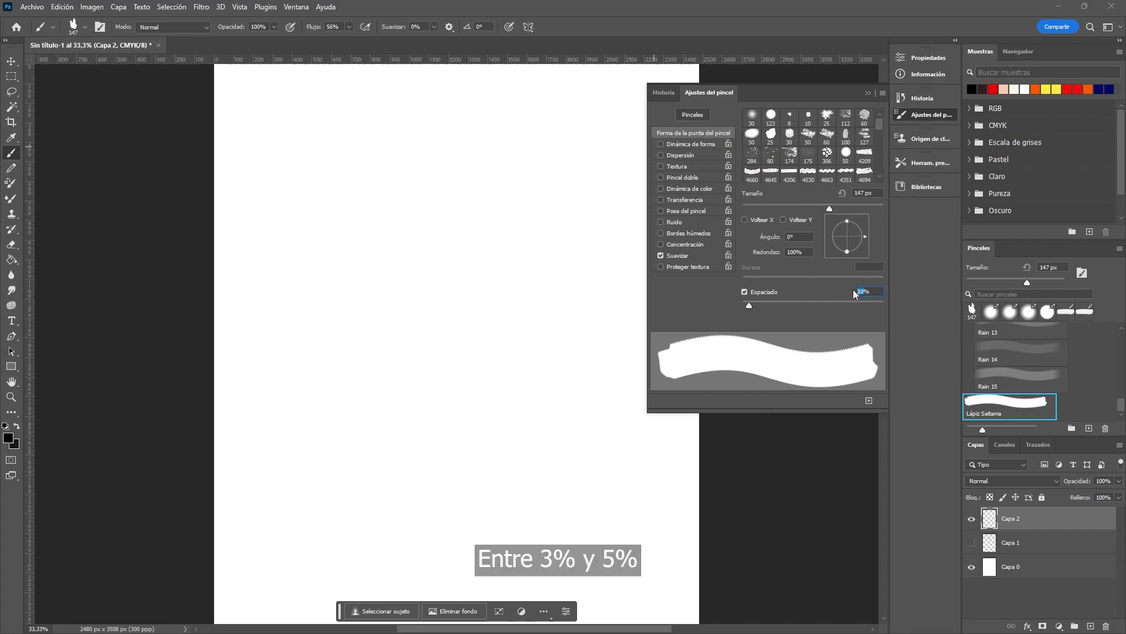
text(4)
key(Return)
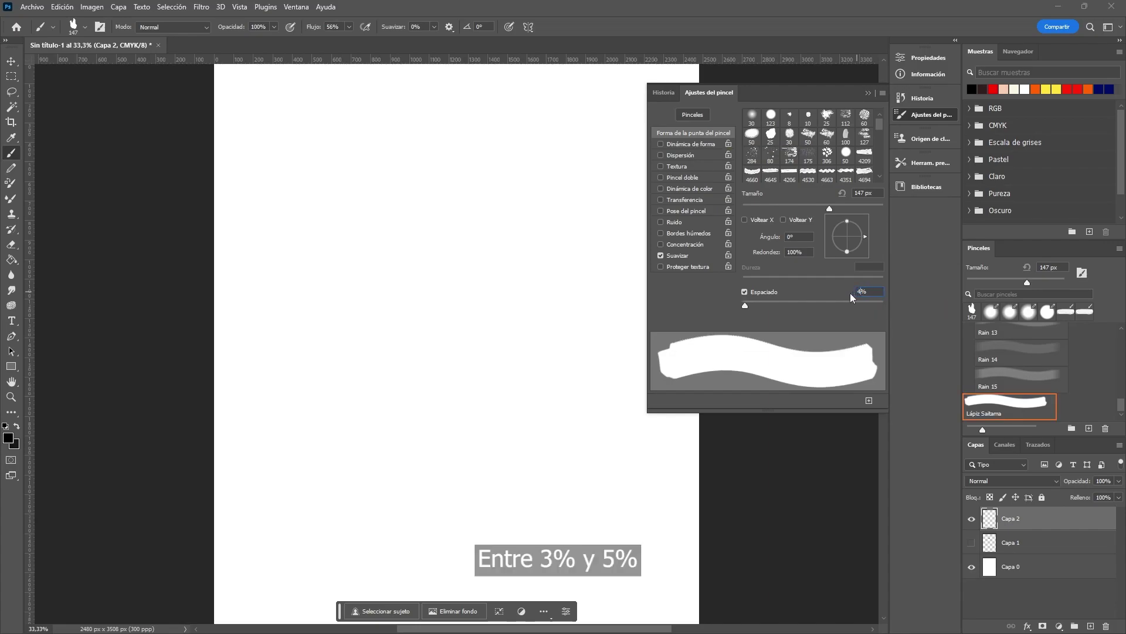
mouse_move(745, 305)
mouse_down()
mouse_move(798, 304)
mouse_move(734, 305)
mouse_move(821, 305)
mouse_move(744, 305)
mouse_up()
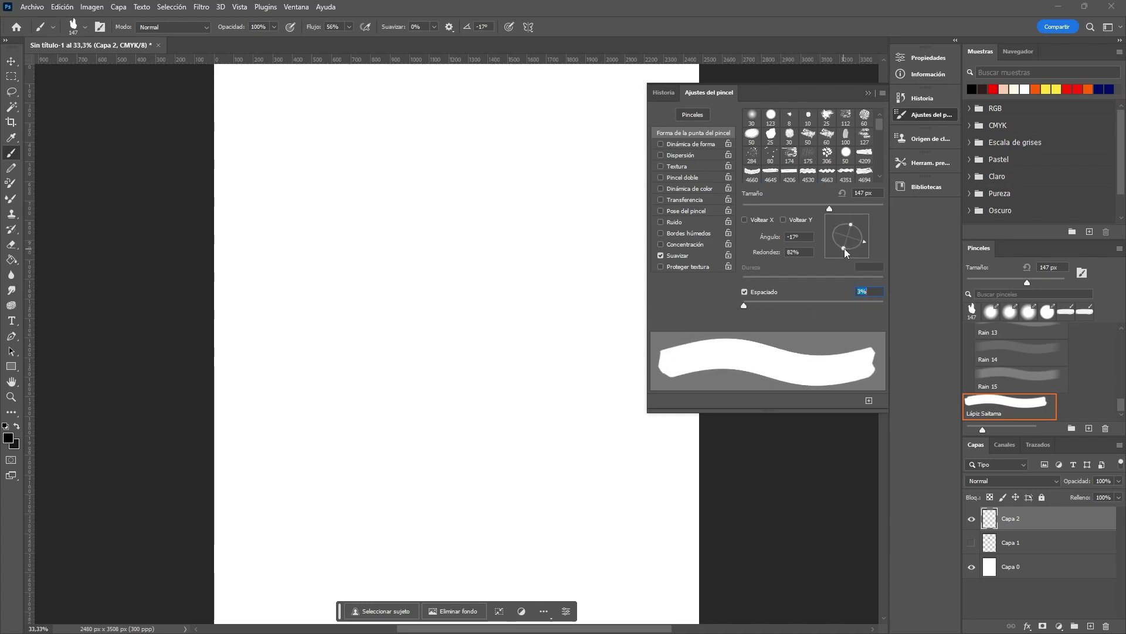
mouse_move(844, 250)
mouse_down()
mouse_move(866, 238)
mouse_move(846, 245)
mouse_up()
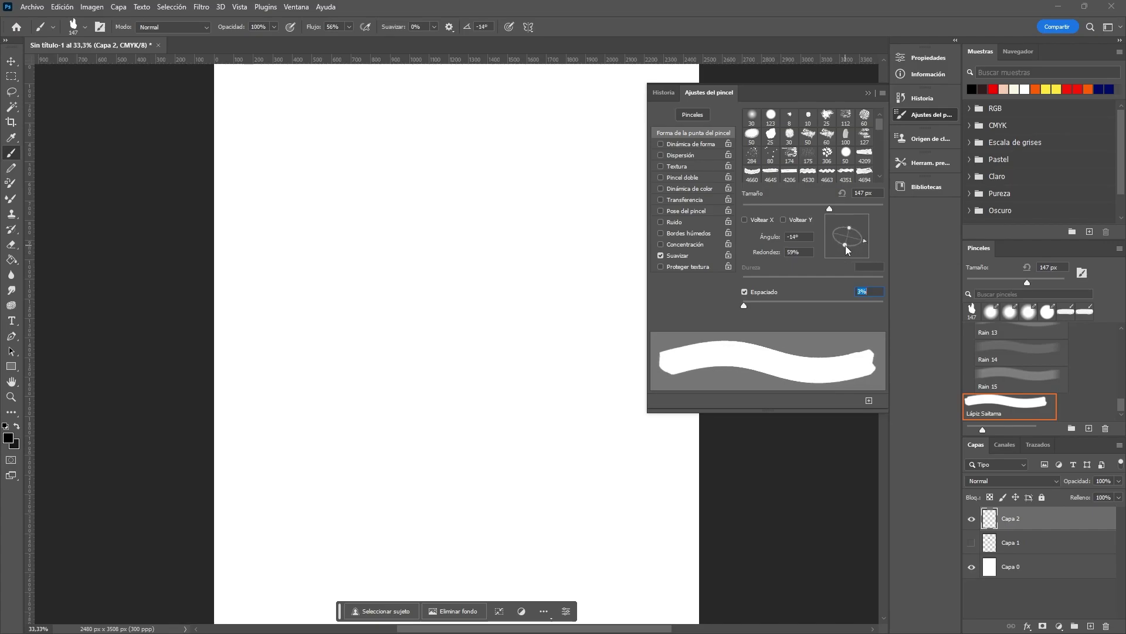
Step: Enable shape dynamics with brush size controlled by pen pressure
click(691, 144)
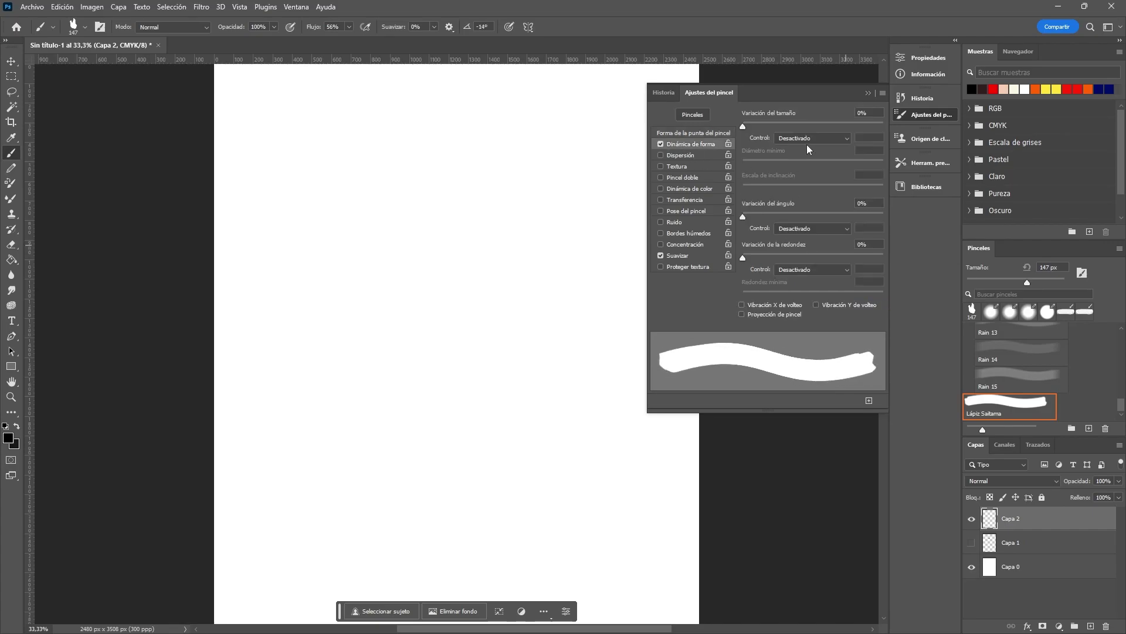
click(812, 137)
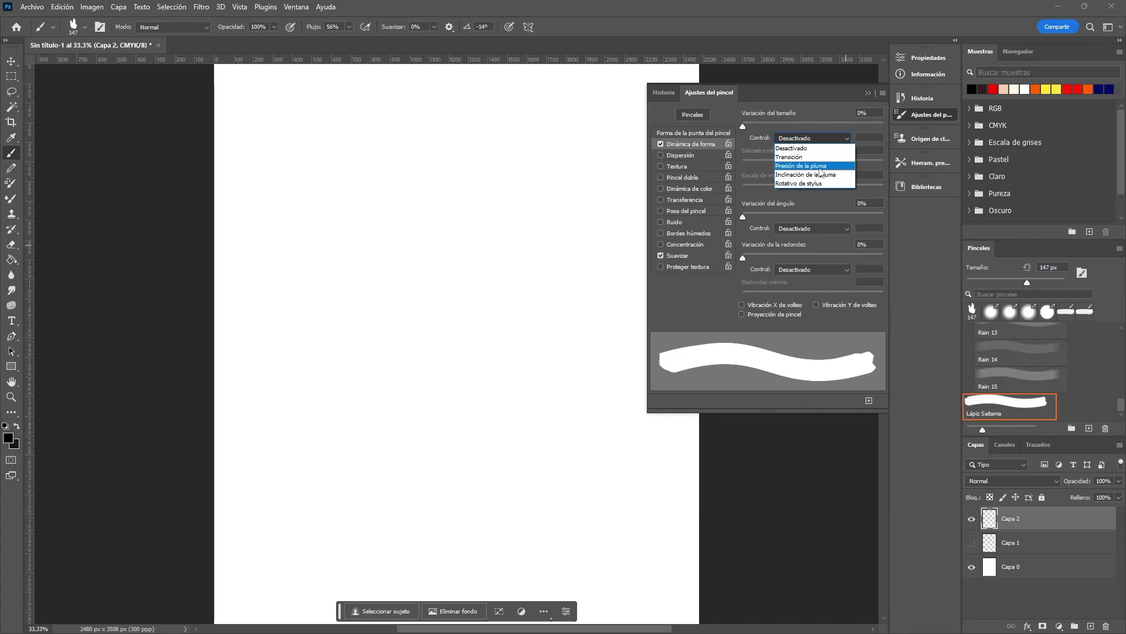
click(820, 167)
Step: Add the brown Hierba grass texture to the brush and turn on noise
click(677, 166)
click(760, 118)
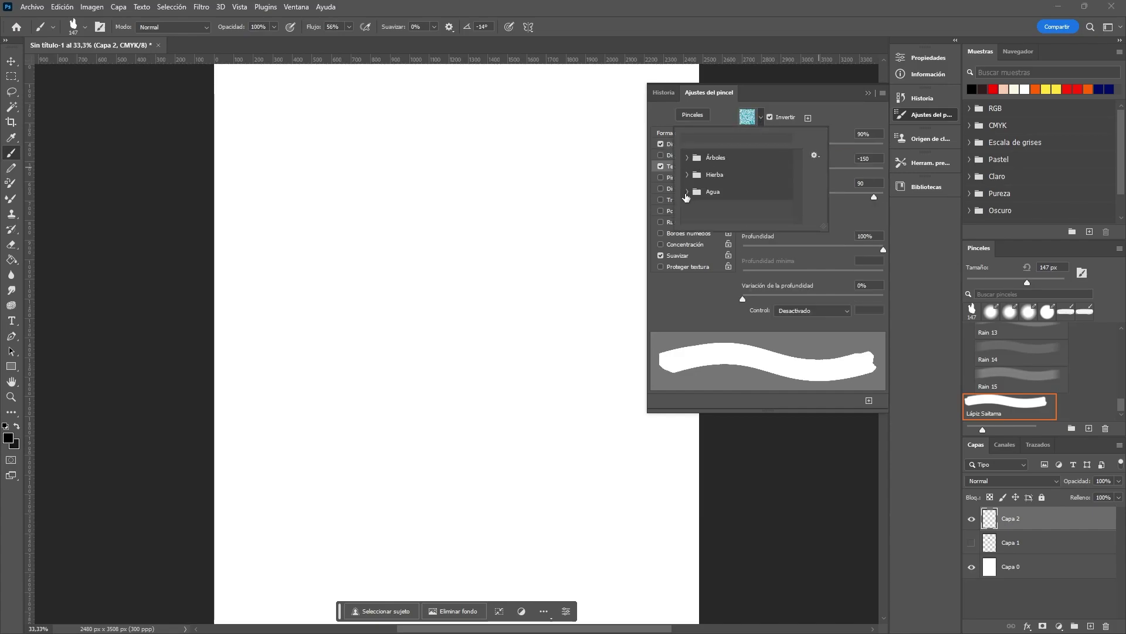
click(686, 174)
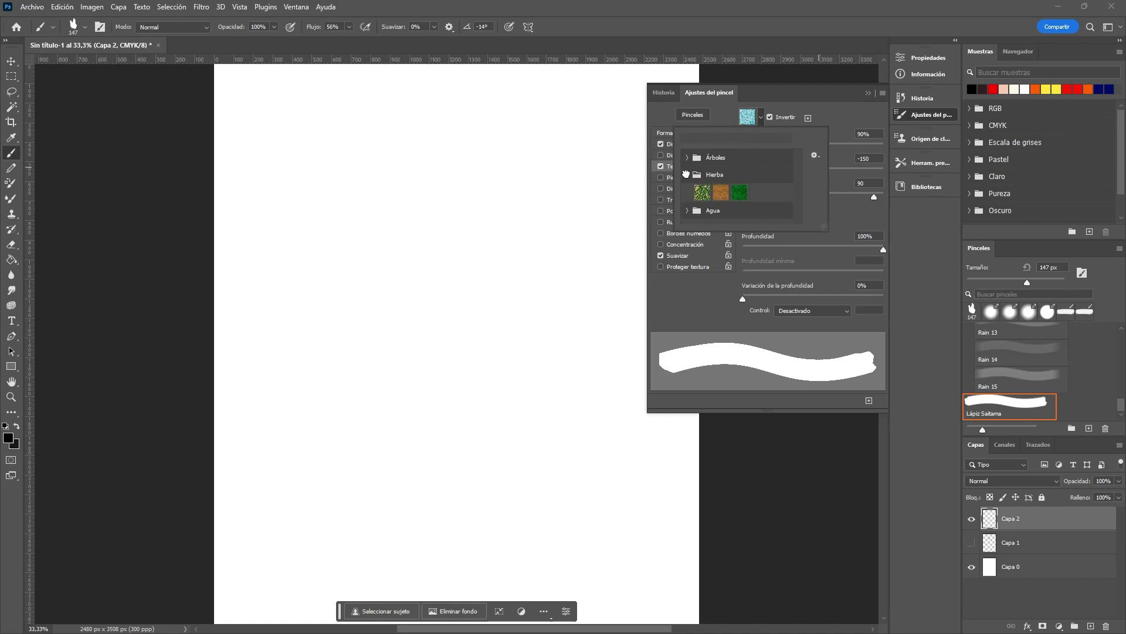
click(721, 193)
click(848, 115)
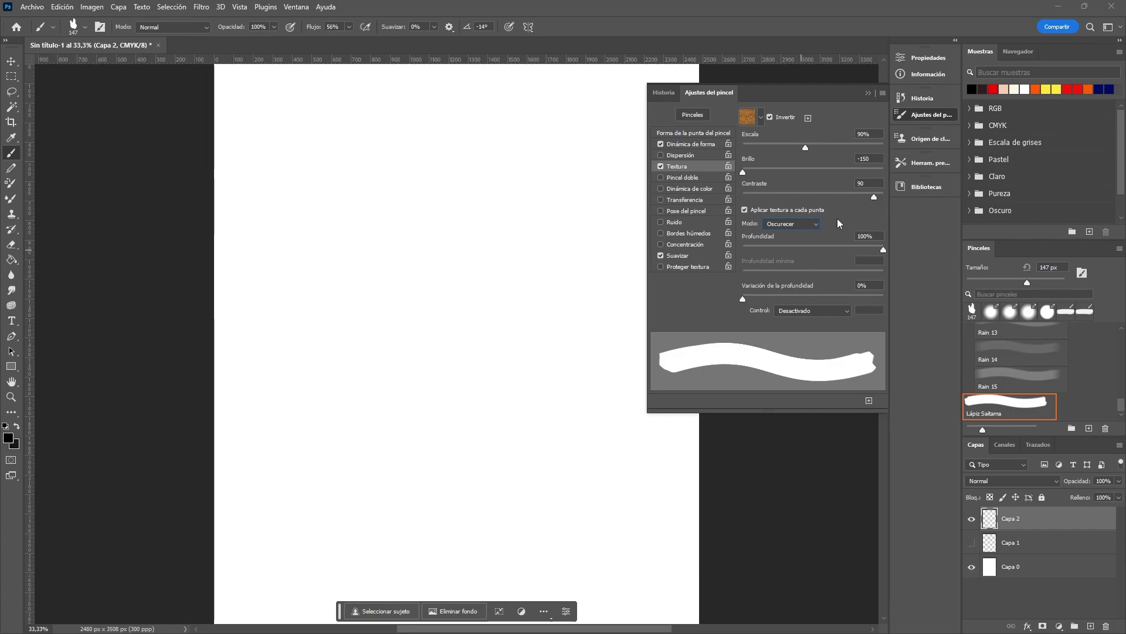
click(661, 222)
Step: Save the tuned brush as a new preset and lower flow to 13%, undoing a test stroke
click(869, 400)
key(Return)
click(349, 27)
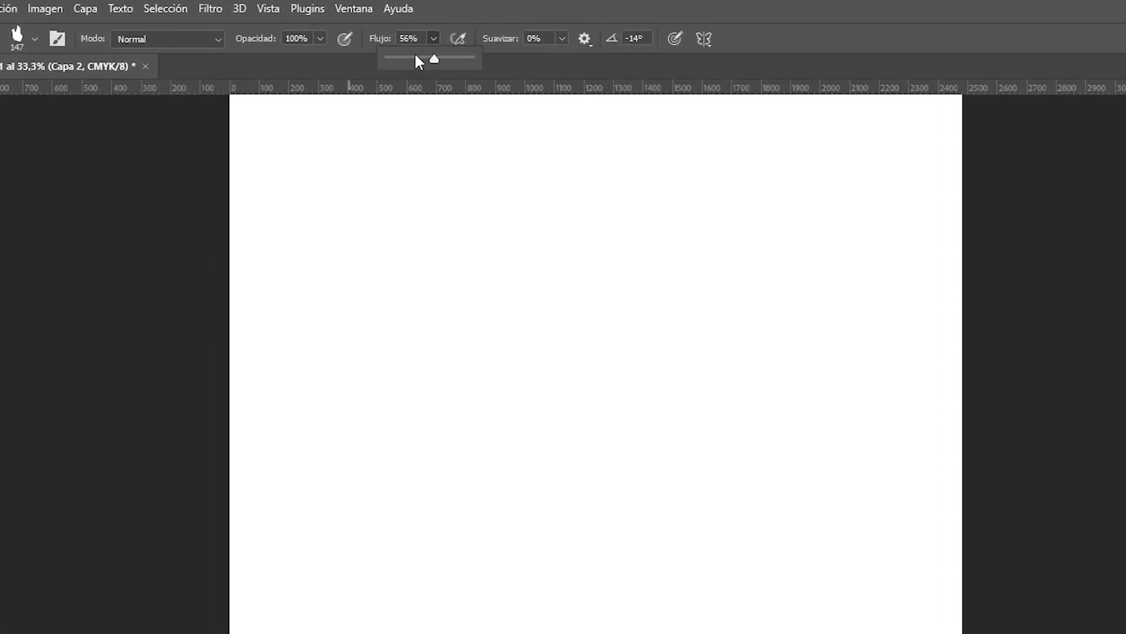
click(318, 39)
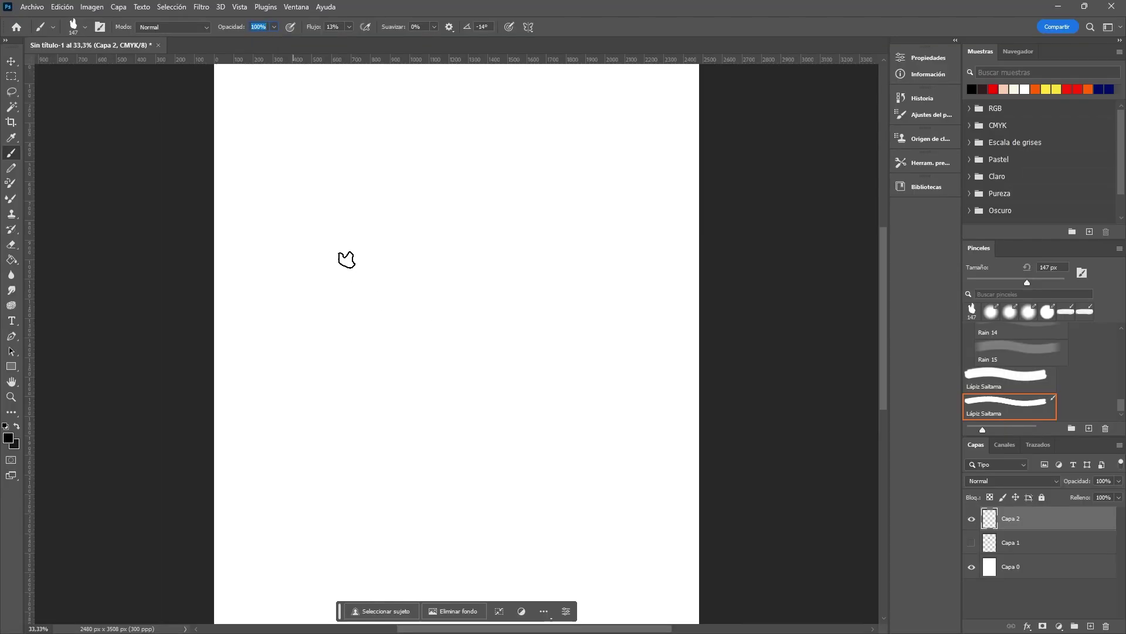
mouse_move(332, 274)
mouse_down()
mouse_move(395, 269)
mouse_move(504, 293)
mouse_up()
key(ctrl+z)
key(ctrl+z)
Step: Select the Lápiz Saitama pencil preset at 18 px size
click(85, 27)
click(72, 59)
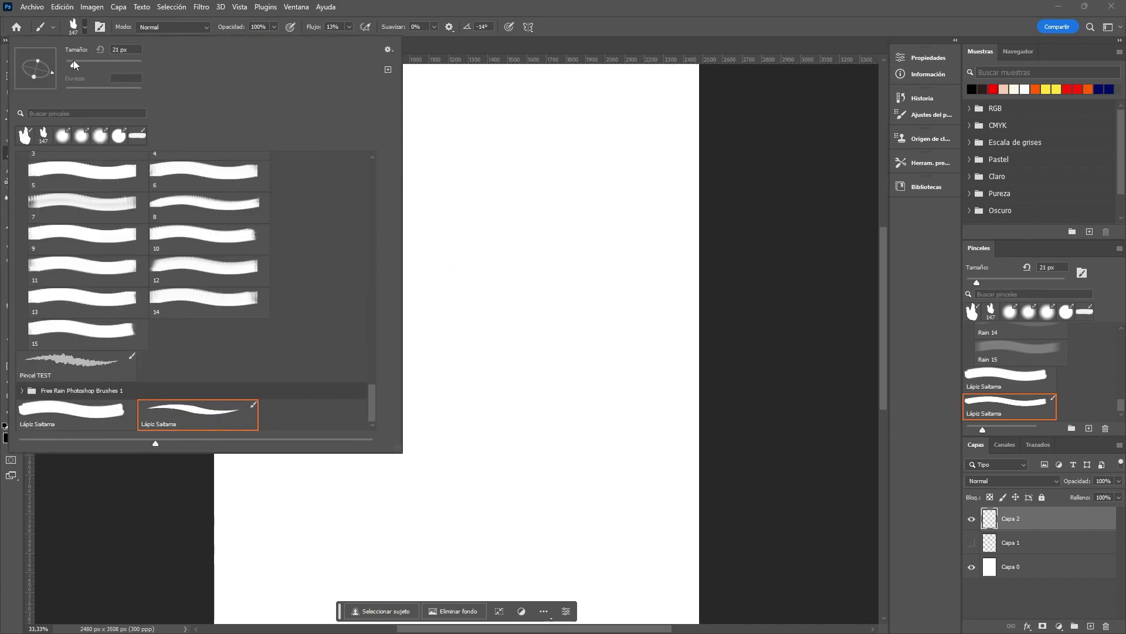
drag(73, 60, 71, 62)
Step: Paint test scribbles: a zigzag, a small face, and heavy dark and lighter strokes
click(469, 163)
drag(402, 259, 449, 267)
scroll(411, 267, up, 5)
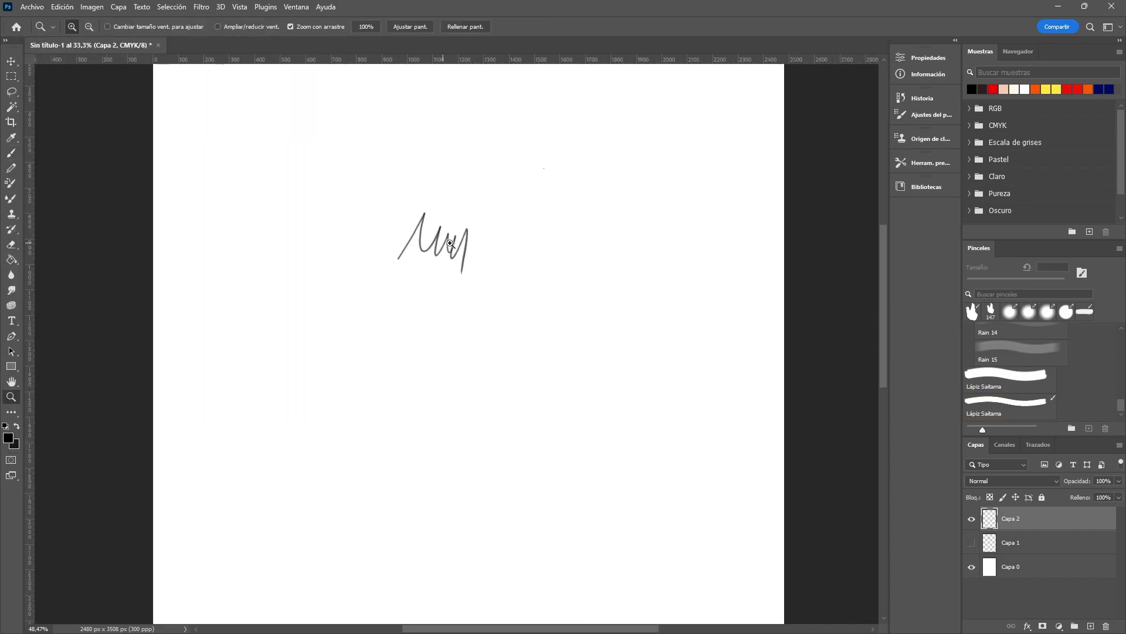
scroll(410, 267, down, 2)
scroll(404, 259, left, 2)
mouse_move(226, 262)
mouse_down()
mouse_move(230, 316)
mouse_move(338, 352)
mouse_up()
mouse_move(271, 297)
mouse_down()
mouse_move(261, 330)
mouse_move(291, 336)
mouse_up()
mouse_move(235, 294)
mouse_down()
mouse_move(336, 292)
mouse_move(364, 330)
mouse_move(349, 323)
mouse_up()
scroll(349, 323, up, 4)
drag(377, 245, 320, 325)
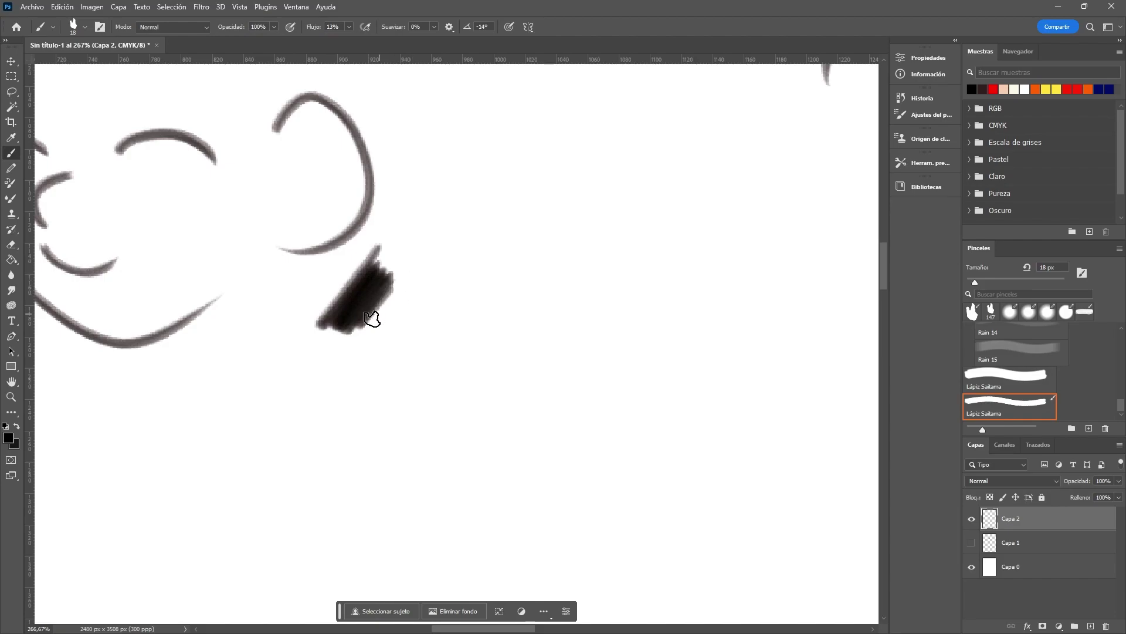
mouse_move(428, 270)
mouse_down()
mouse_move(378, 335)
mouse_move(451, 296)
mouse_move(495, 312)
mouse_move(531, 293)
mouse_up()
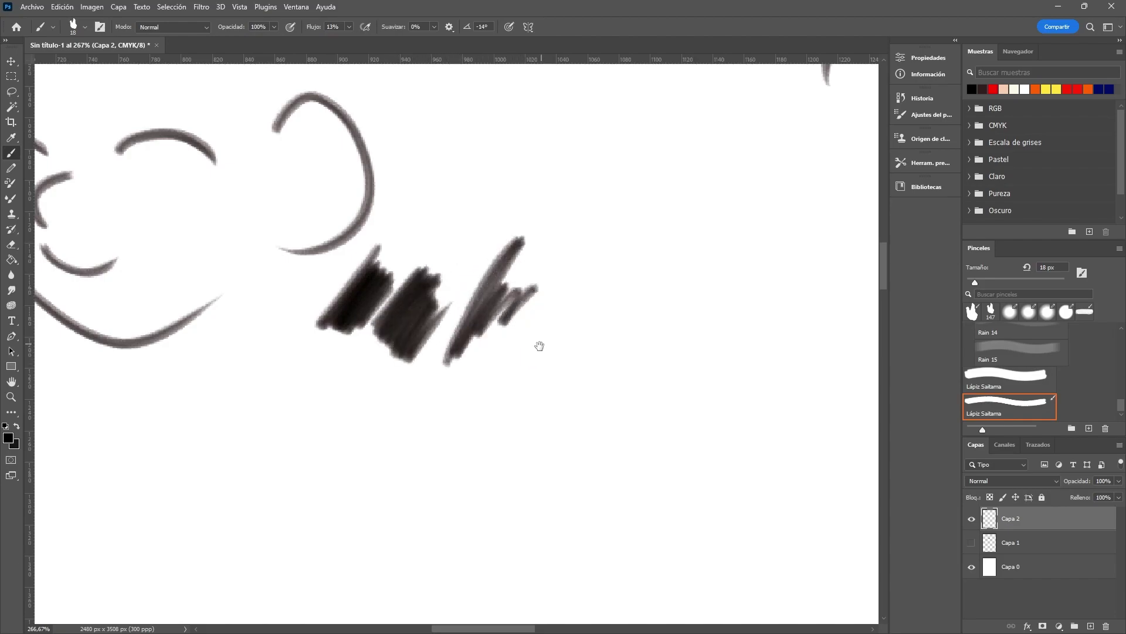
mouse_move(538, 347)
mouse_down()
mouse_move(517, 374)
mouse_move(566, 317)
mouse_move(603, 331)
mouse_up()
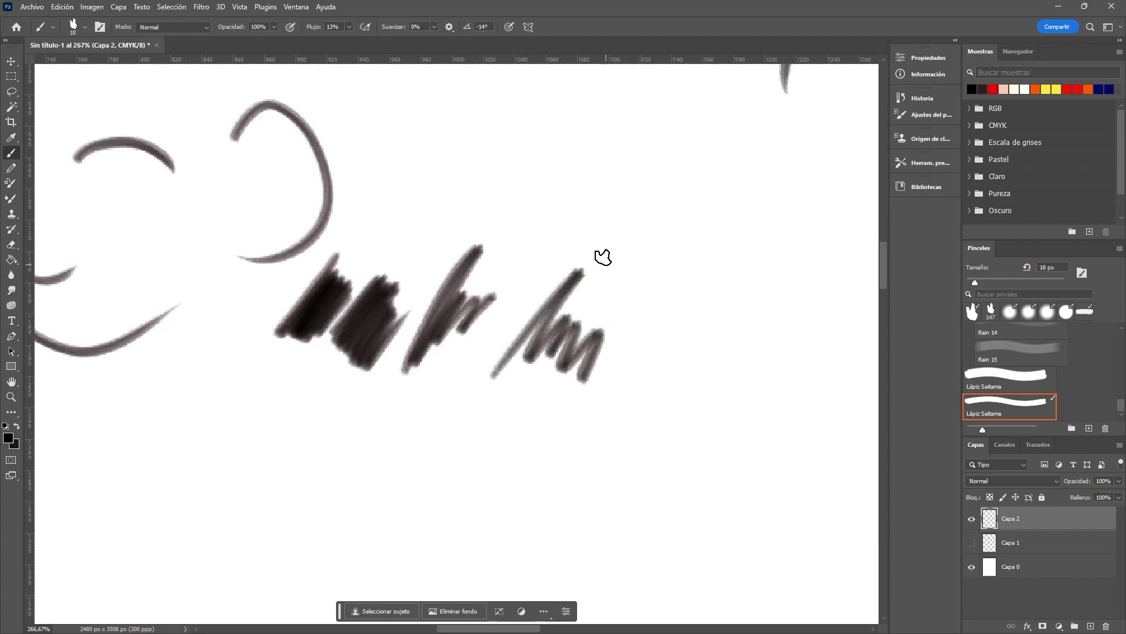
scroll(604, 220, down, 5)
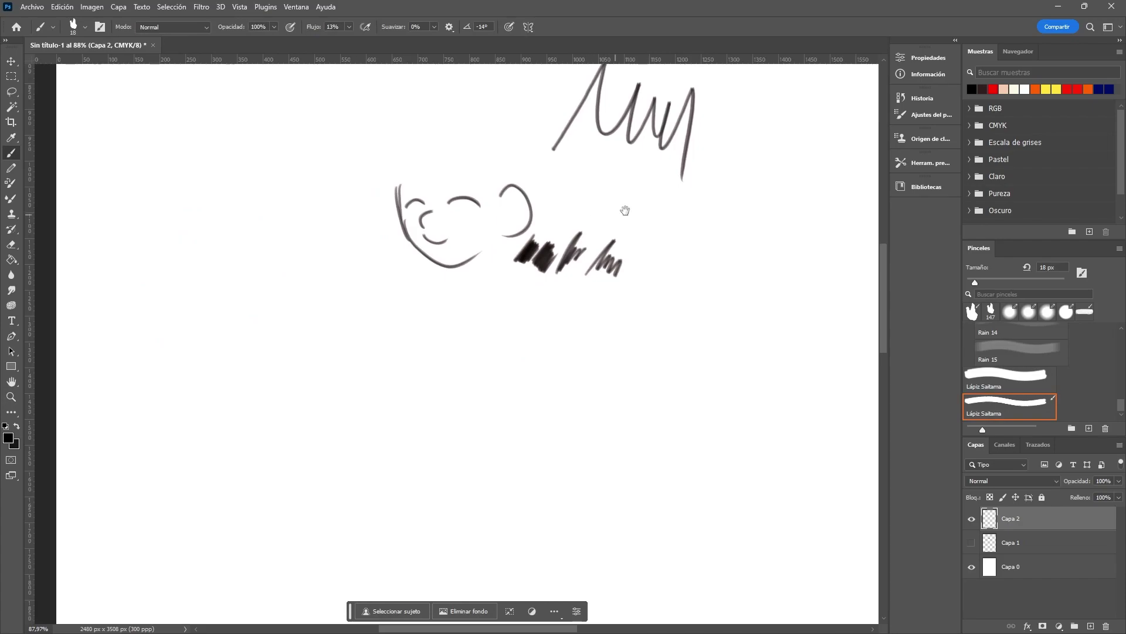
mouse_move(623, 211)
mouse_down()
mouse_move(510, 249)
mouse_move(540, 248)
mouse_move(596, 276)
mouse_move(727, 291)
mouse_up()
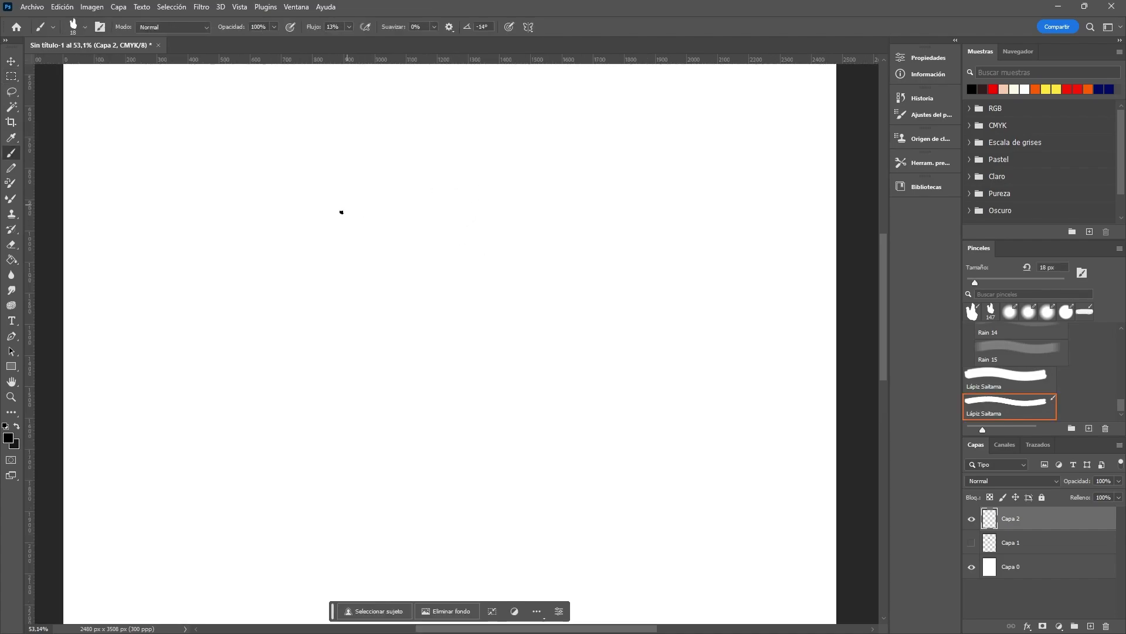
Step: Sketch a rough rounded head outline in the upper part of the page
mouse_move(339, 209)
mouse_down()
mouse_move(334, 245)
mouse_move(385, 302)
mouse_move(505, 303)
mouse_move(529, 300)
mouse_move(554, 267)
mouse_move(562, 190)
mouse_up()
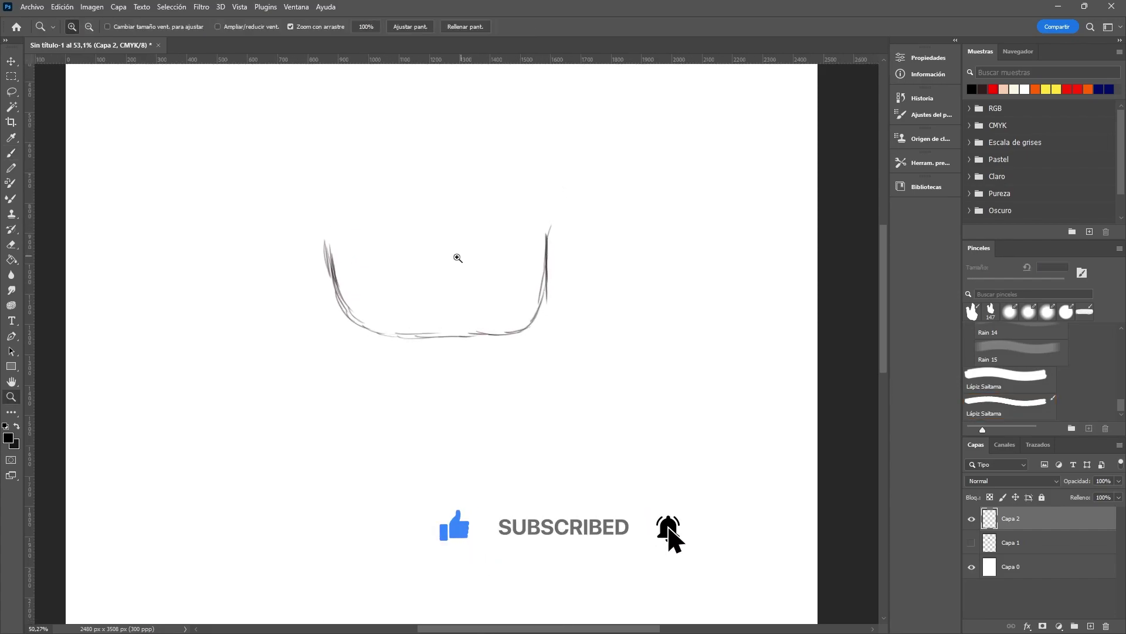
scroll(456, 254, down, 3)
mouse_move(368, 226)
mouse_down()
mouse_move(470, 193)
mouse_move(508, 240)
mouse_up()
scroll(508, 240, right, 1)
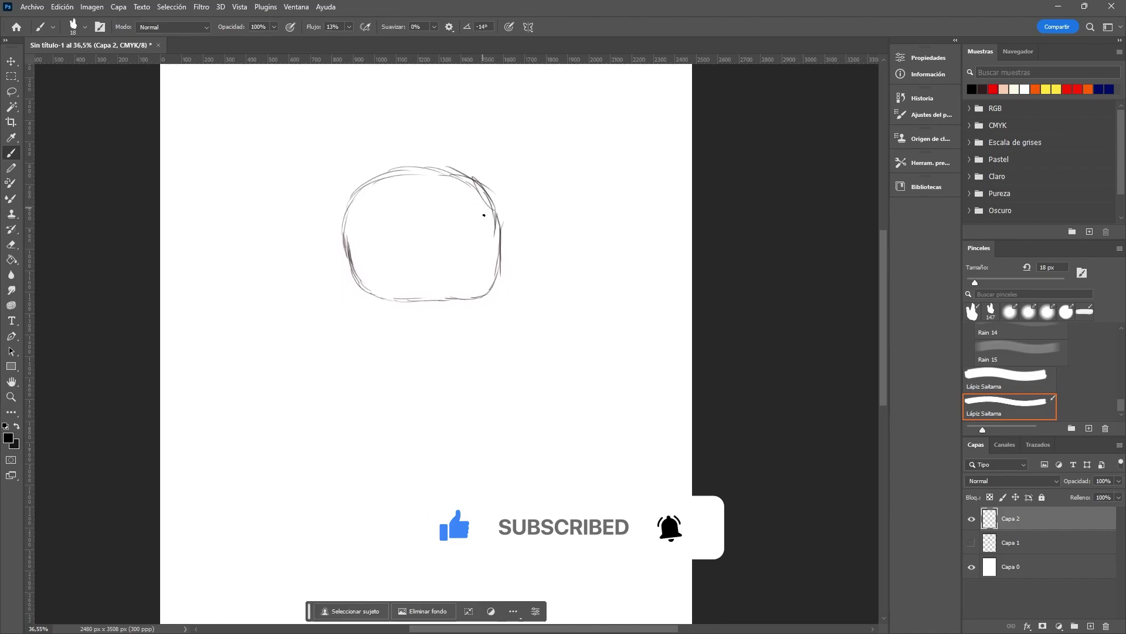
scroll(509, 241, right, 1)
Step: Lower the sketch layer's fill to 70%
click(1118, 497)
drag(1119, 509, 1102, 508)
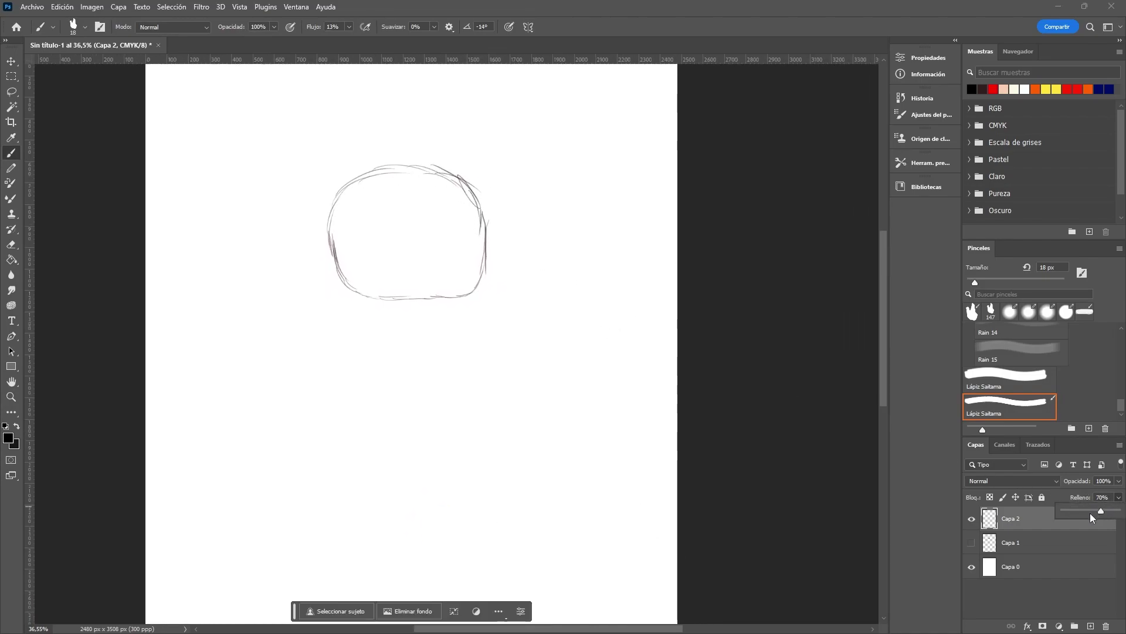
drag(380, 230, 461, 230)
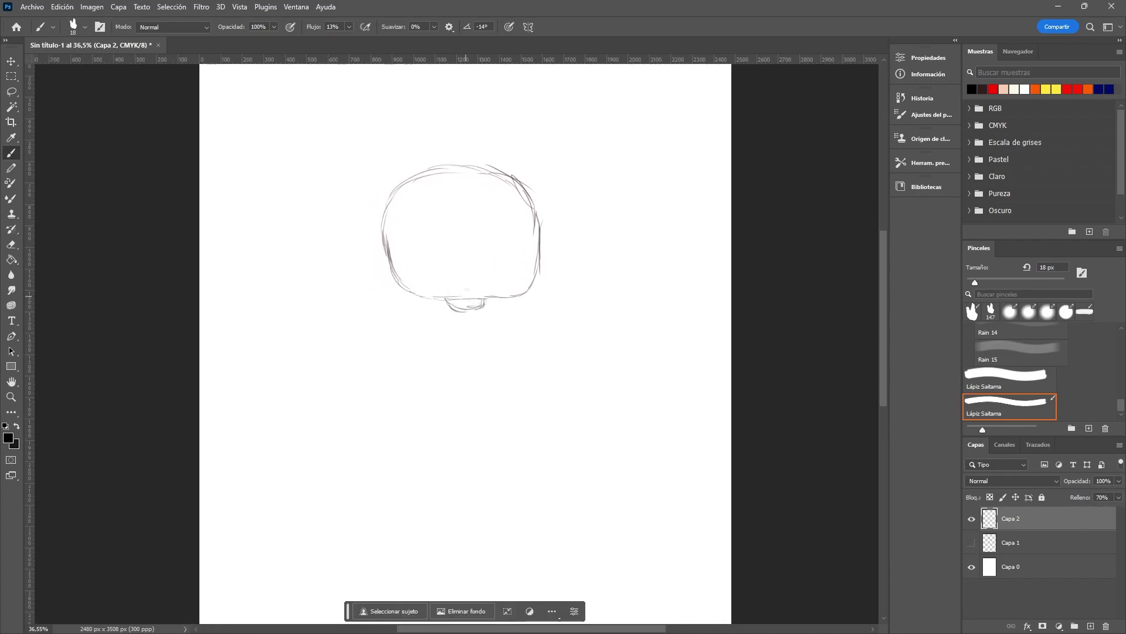
drag(467, 289, 463, 279)
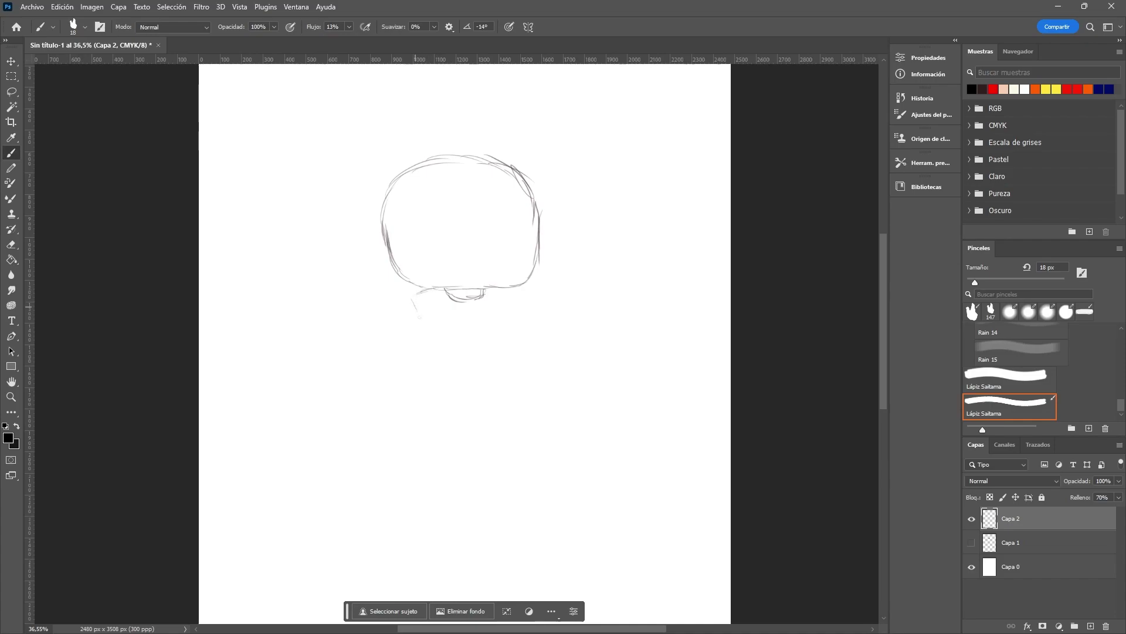
Step: Sketch the neck, torso, arms and knotted sash below the head
drag(419, 317, 432, 345)
mouse_move(497, 296)
mouse_down()
mouse_move(490, 288)
mouse_move(508, 334)
mouse_move(538, 346)
mouse_move(514, 359)
mouse_up()
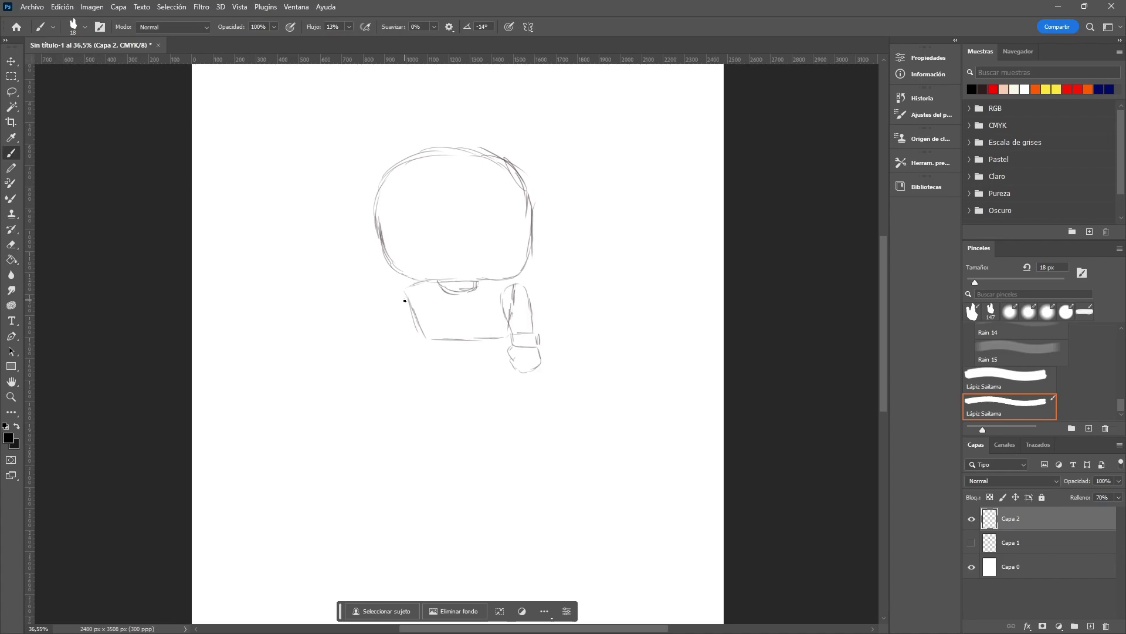
mouse_move(401, 338)
mouse_down()
mouse_move(426, 351)
mouse_move(444, 300)
mouse_move(452, 338)
mouse_up()
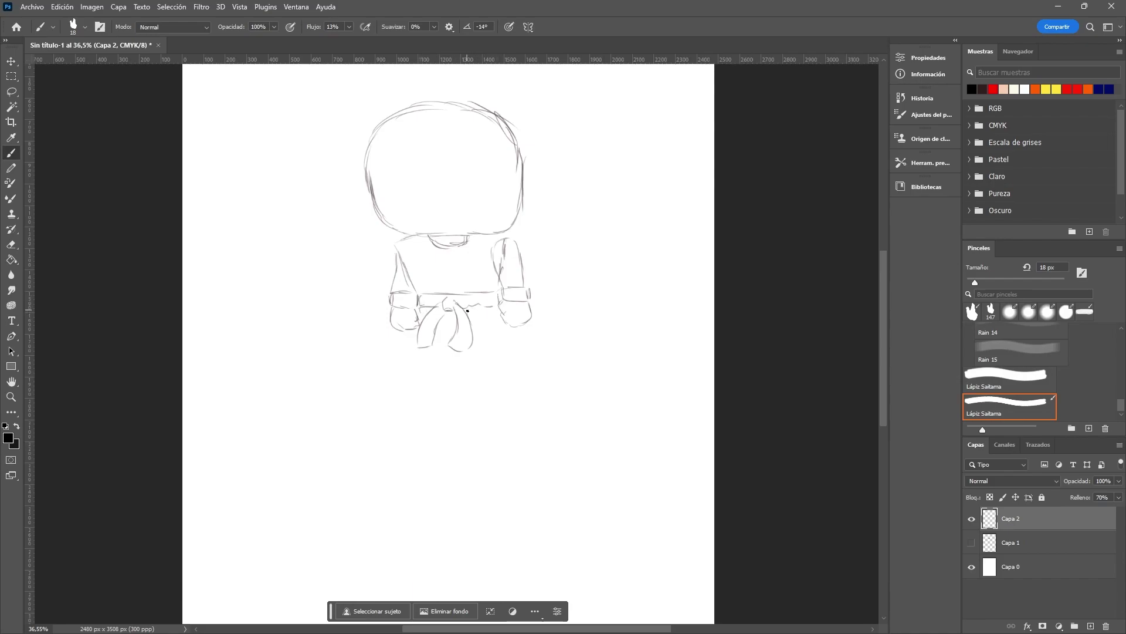
scroll(425, 329, down, 1)
scroll(417, 352, down, 1)
scroll(434, 375, down, 1)
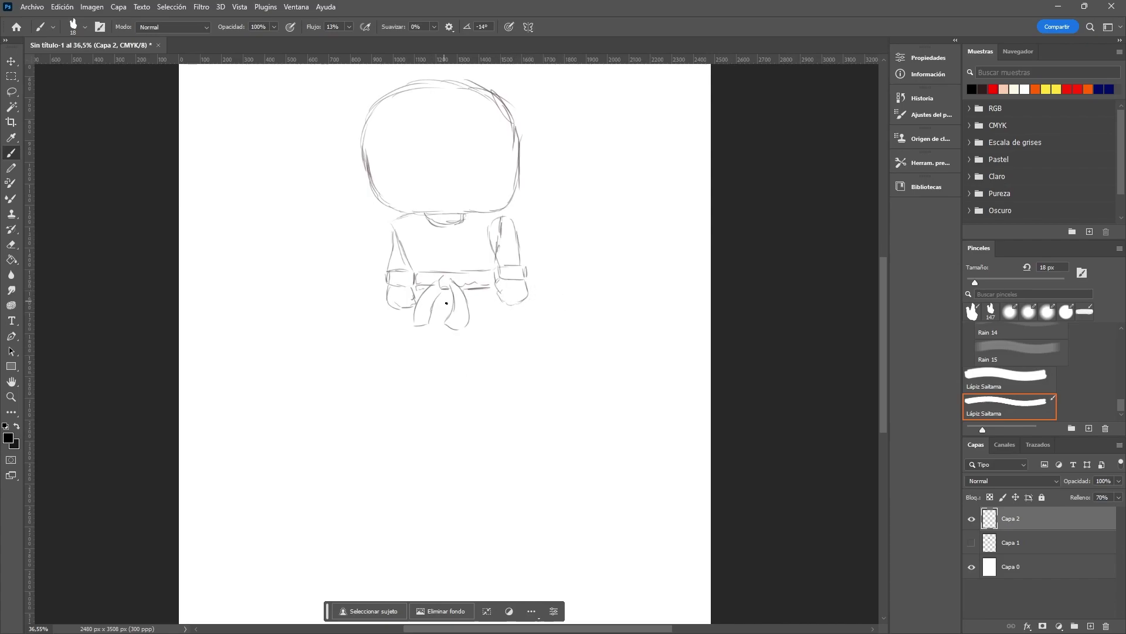
scroll(463, 323, up, 2)
scroll(481, 344, left, 3)
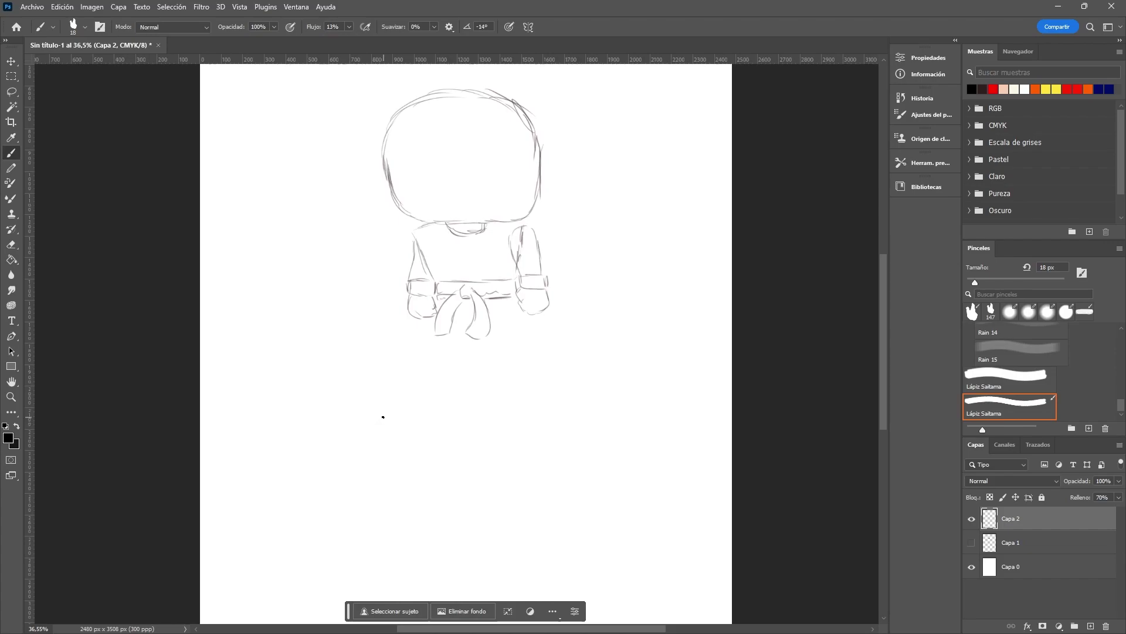
Step: Draw straight guides: a ground line below and a vertical line on the right
key(shift)
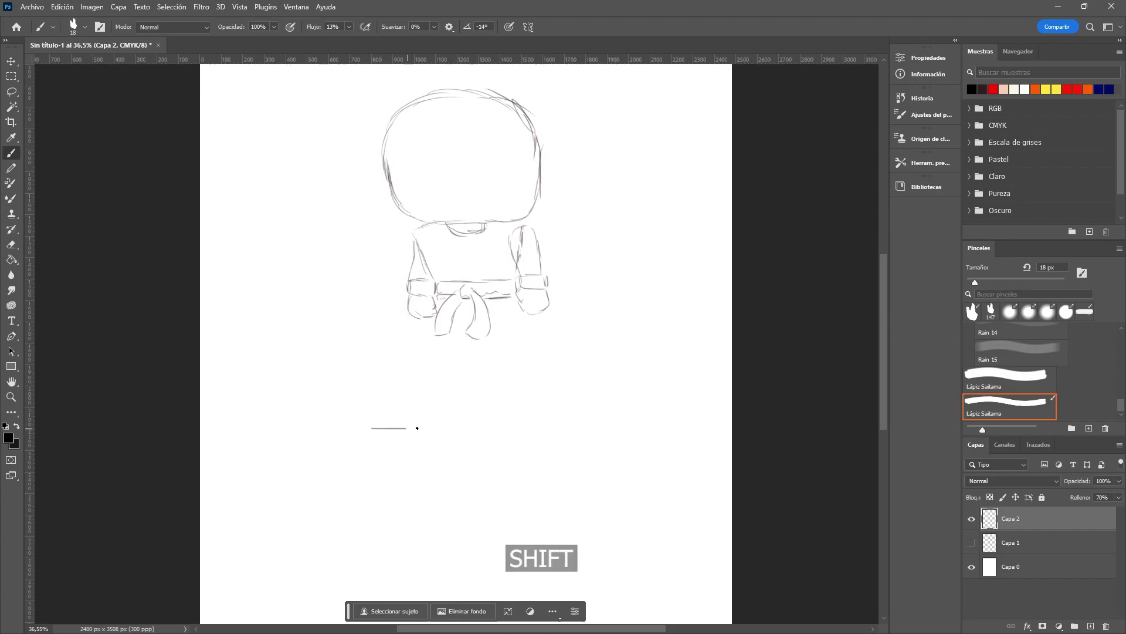
drag(417, 428, 532, 437)
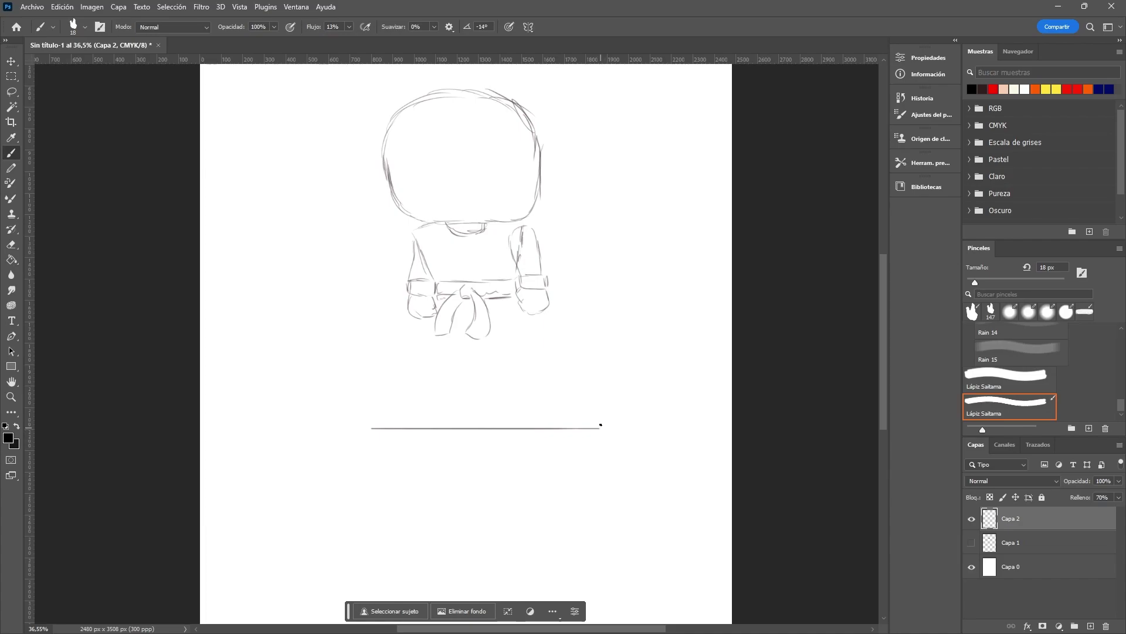
drag(601, 424, 562, 127)
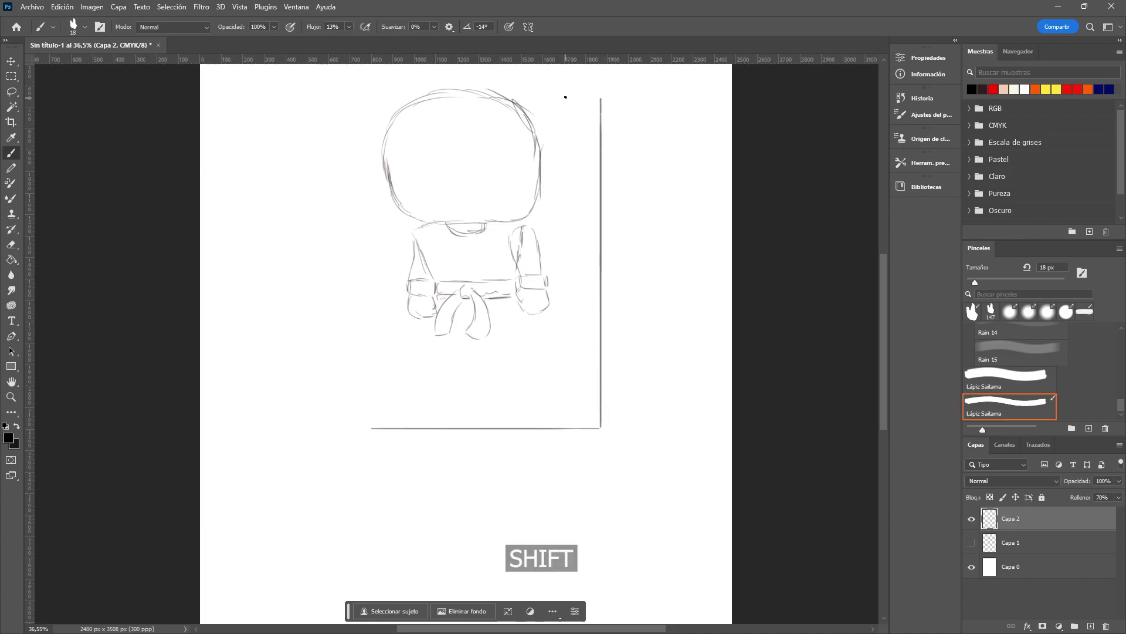
drag(610, 182, 599, 173)
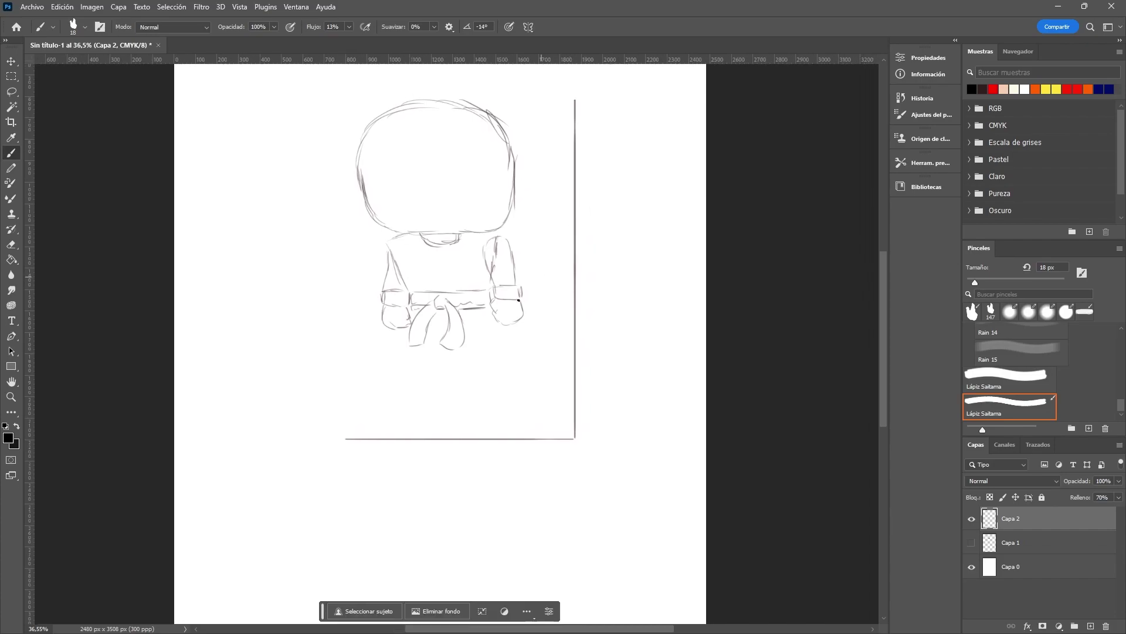
Step: Sketch both legs, trousers and feet below the sash
mouse_move(451, 319)
mouse_down()
mouse_move(453, 353)
mouse_move(508, 364)
mouse_up()
mouse_move(508, 299)
mouse_down()
mouse_move(520, 363)
mouse_move(504, 391)
mouse_move(541, 410)
mouse_up()
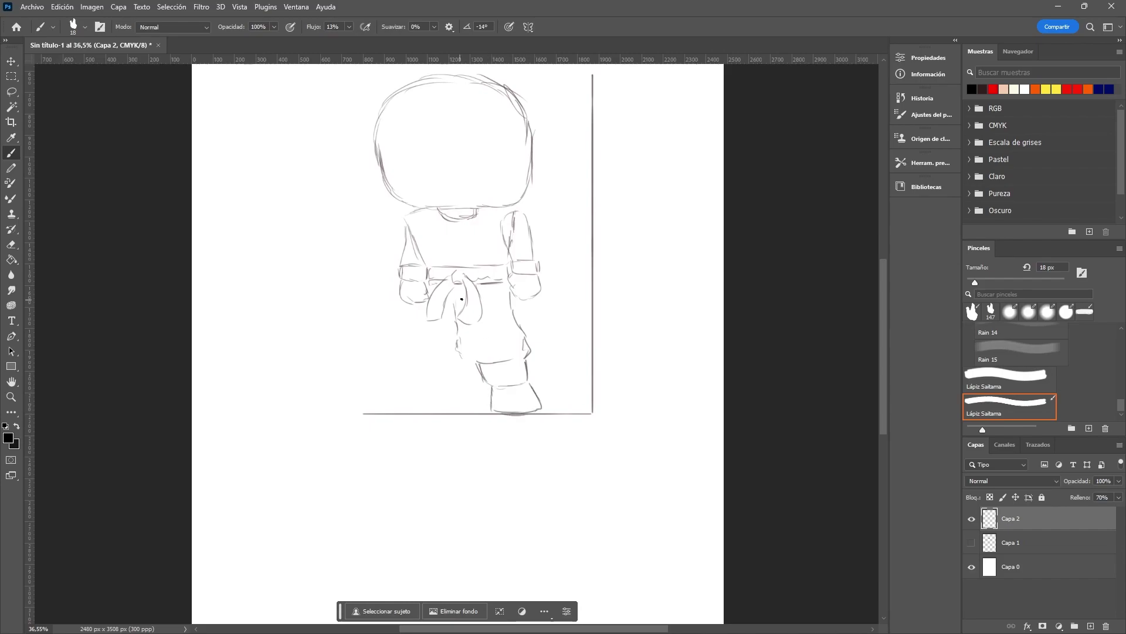
mouse_move(425, 290)
mouse_down()
mouse_move(413, 363)
mouse_move(456, 365)
mouse_move(397, 405)
mouse_up()
mouse_move(397, 407)
mouse_down()
mouse_move(466, 410)
mouse_move(462, 364)
mouse_up()
Step: Sketch tall spiky Super Saiyan hair, bangs and an ear on the head
scroll(423, 293, right, 2)
scroll(422, 293, up, 3)
scroll(399, 264, up, 1)
mouse_move(373, 197)
mouse_down()
mouse_move(381, 254)
mouse_move(395, 265)
mouse_up()
mouse_move(402, 268)
mouse_down()
mouse_move(427, 228)
mouse_move(437, 253)
mouse_move(500, 232)
mouse_up()
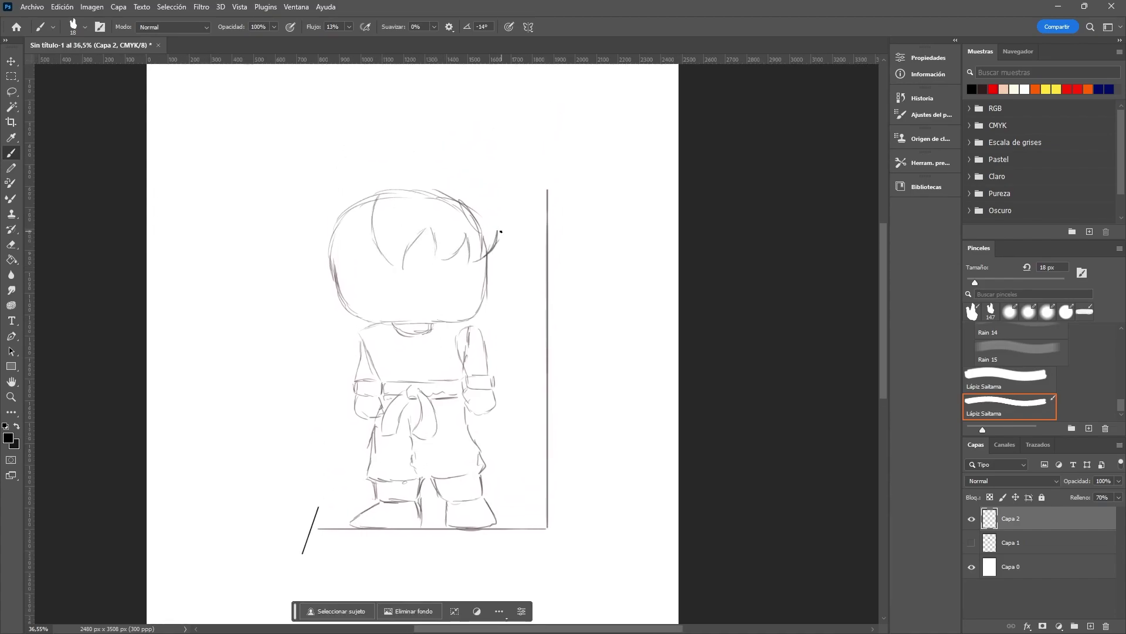
scroll(501, 231, up, 3)
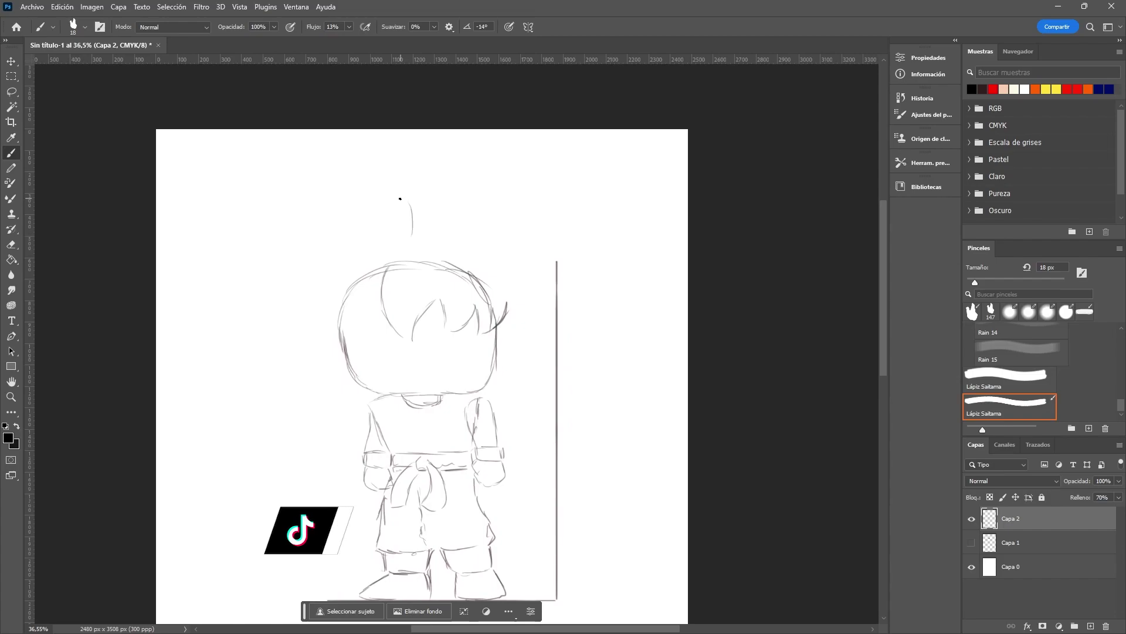
mouse_move(404, 195)
mouse_down()
mouse_move(480, 252)
mouse_move(478, 222)
mouse_move(518, 304)
mouse_move(497, 357)
mouse_up()
drag(339, 329, 346, 362)
mouse_move(384, 265)
mouse_down()
mouse_move(345, 314)
mouse_move(355, 339)
mouse_move(340, 280)
mouse_up()
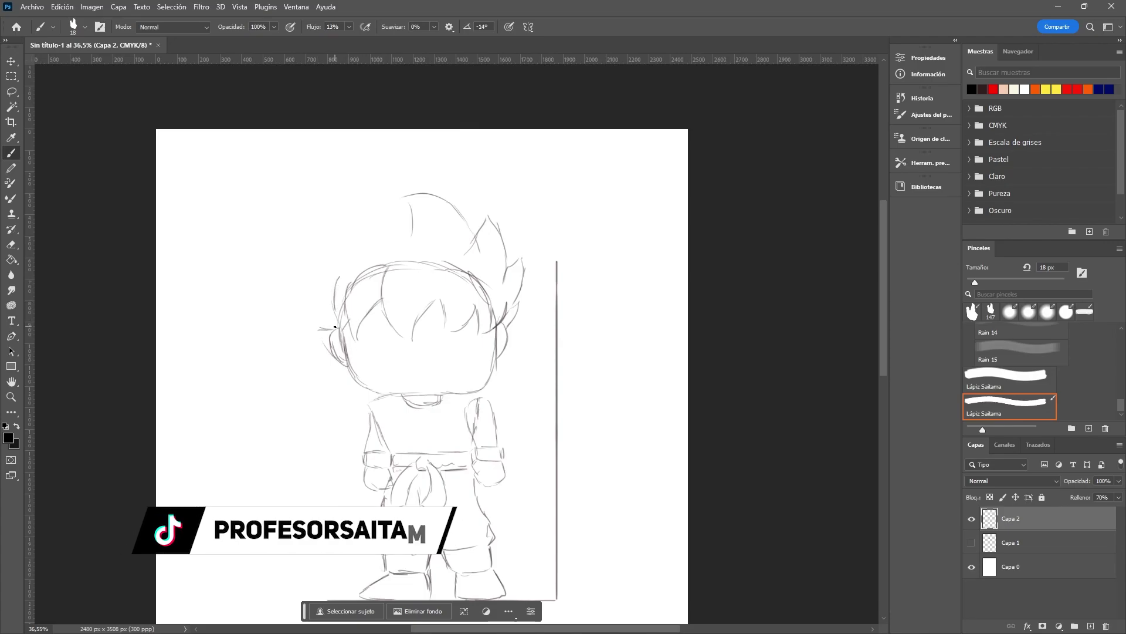
mouse_move(340, 328)
mouse_down()
mouse_move(317, 267)
mouse_move(338, 285)
mouse_move(328, 241)
mouse_move(352, 238)
mouse_up()
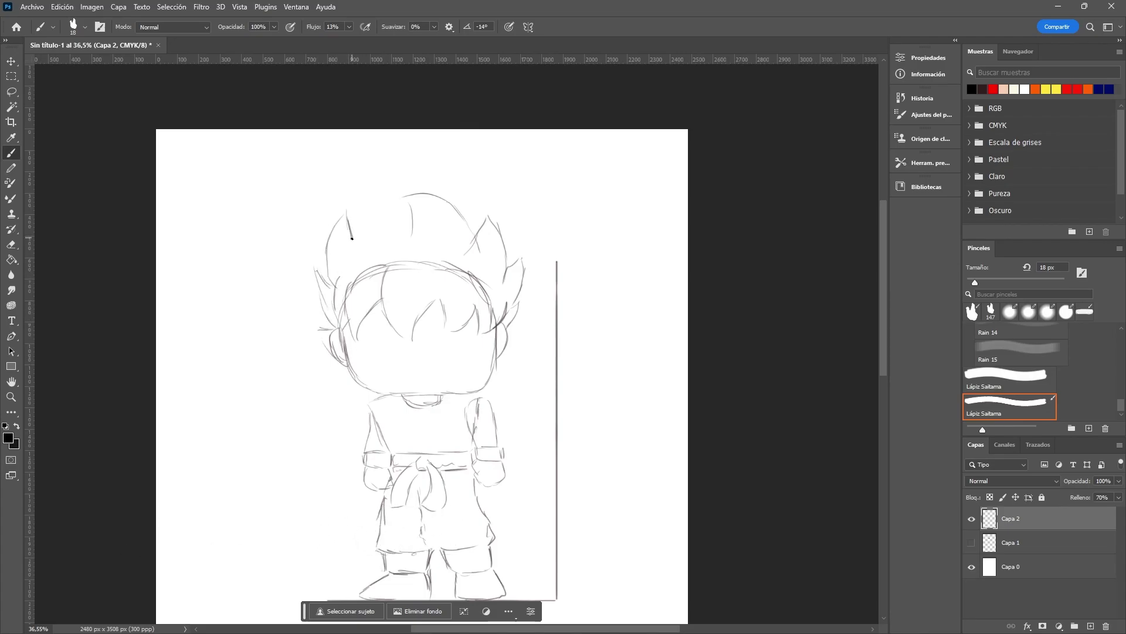
mouse_move(345, 279)
mouse_down()
mouse_move(381, 186)
mouse_move(459, 192)
mouse_move(475, 227)
mouse_up()
drag(415, 198, 404, 256)
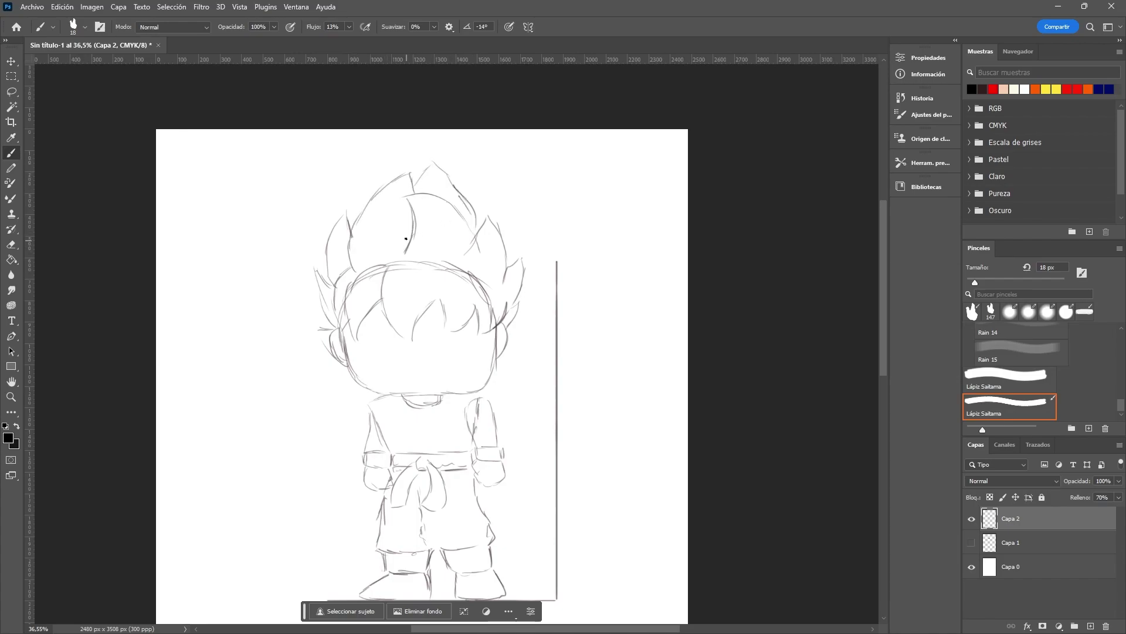
drag(396, 364, 387, 315)
Step: Zoom in and sketch one large eye on the face
scroll(372, 313, up, 3)
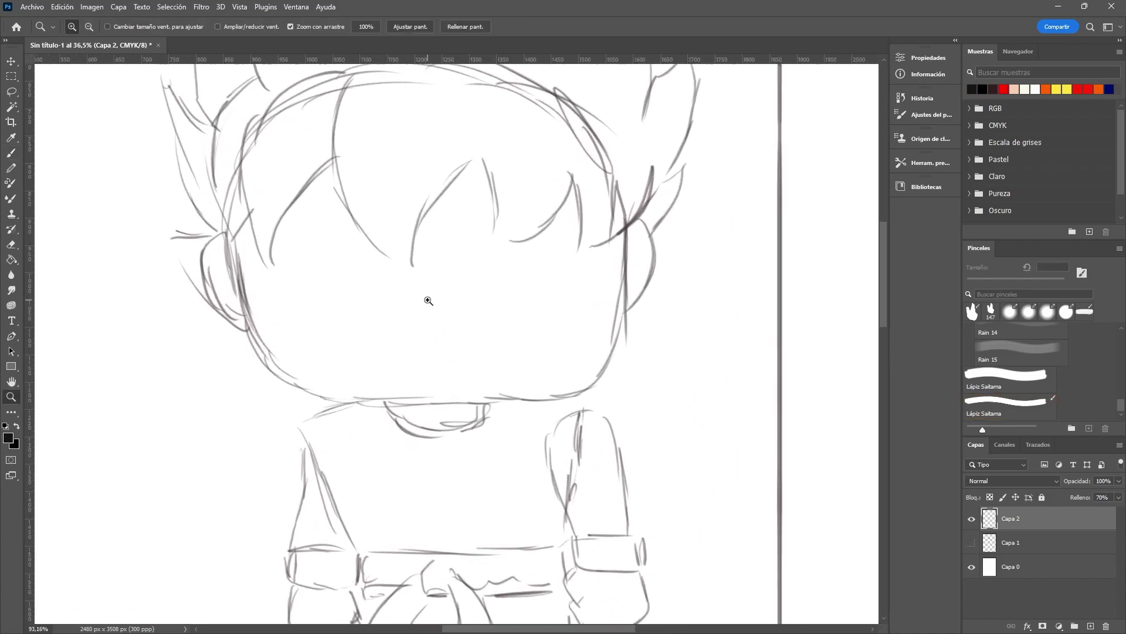
scroll(427, 299, up, 2)
mouse_move(458, 288)
mouse_down()
mouse_move(516, 248)
mouse_move(563, 237)
mouse_move(558, 254)
mouse_move(568, 237)
mouse_move(491, 303)
mouse_move(560, 264)
mouse_move(531, 320)
mouse_move(543, 320)
mouse_up()
scroll(418, 280, down, 1)
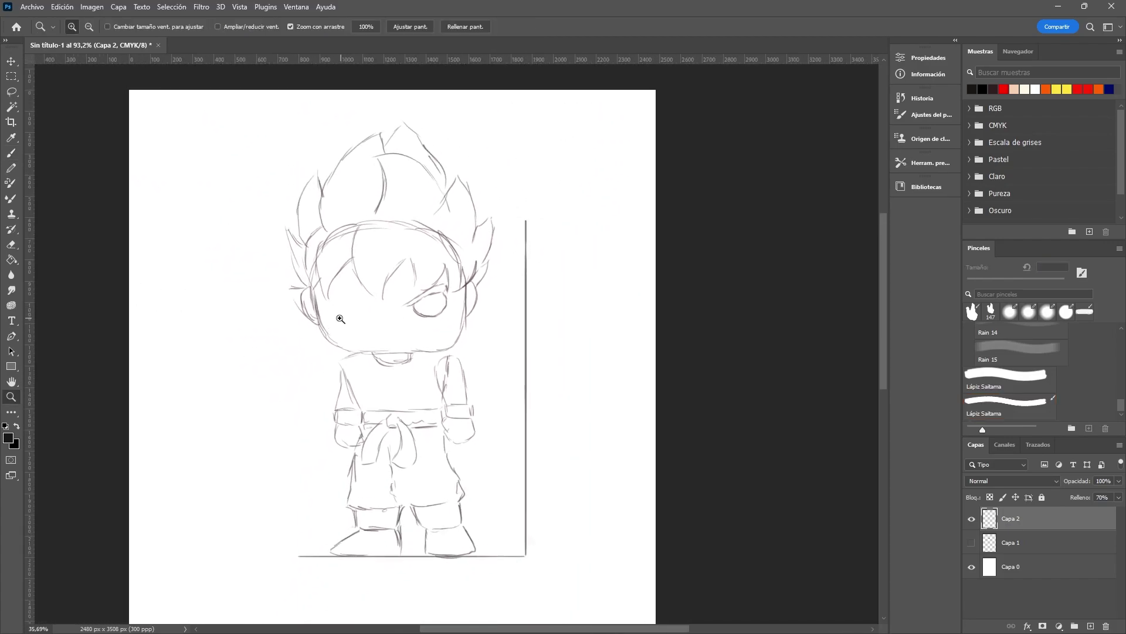
Step: Lasso-select the right eye and eyebrow and copy them
key(l)
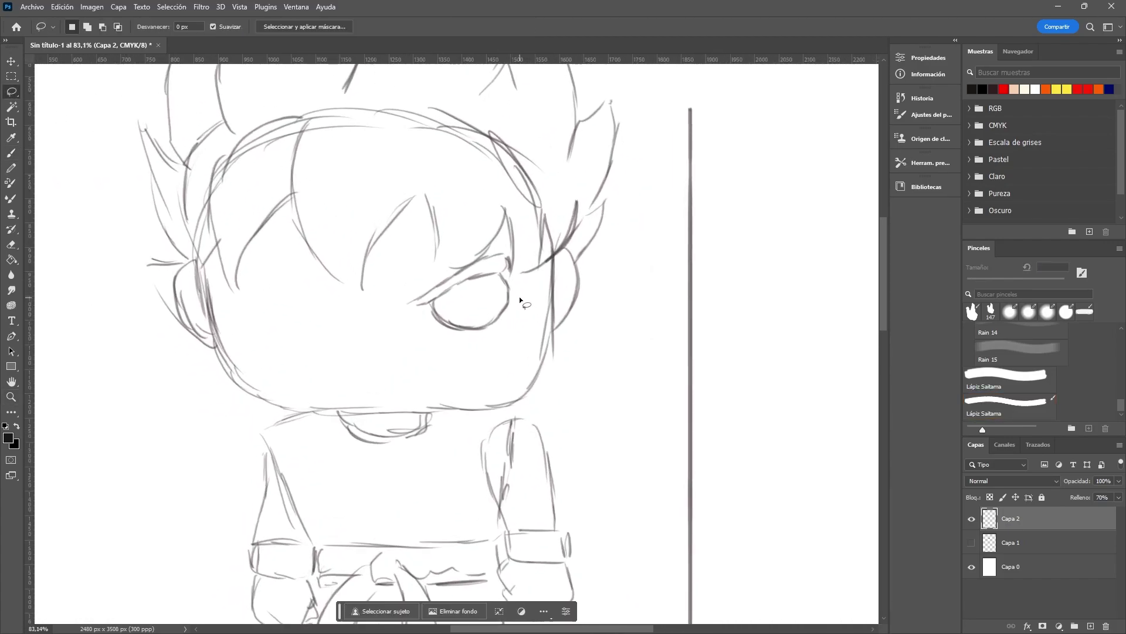
drag(519, 289, 516, 305)
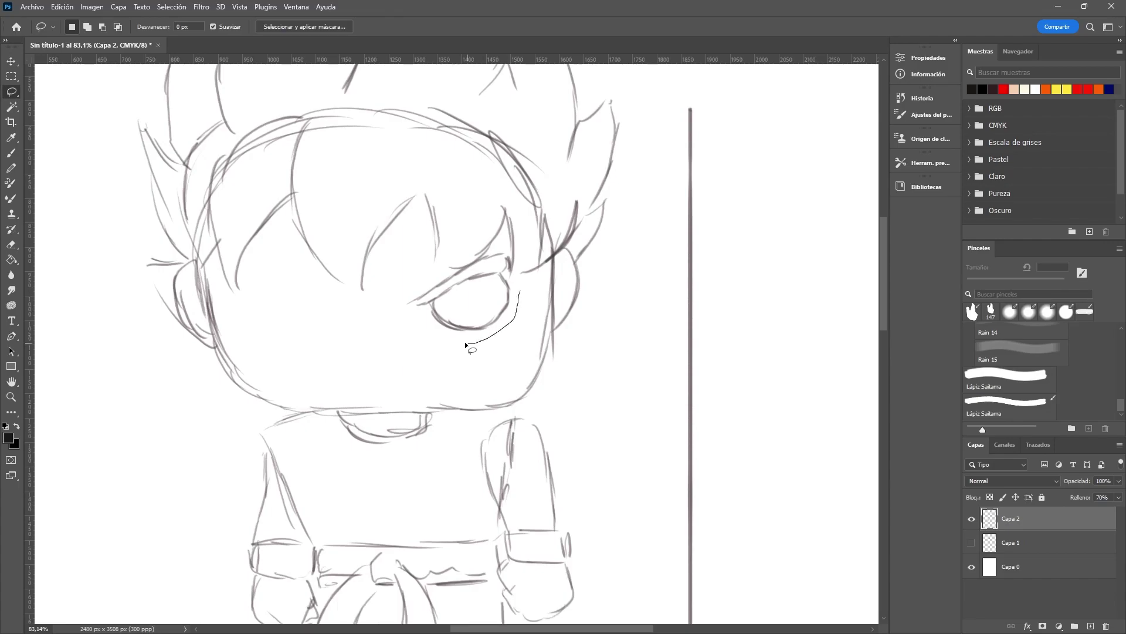
drag(432, 333, 412, 325)
drag(422, 283, 446, 271)
drag(516, 282, 517, 292)
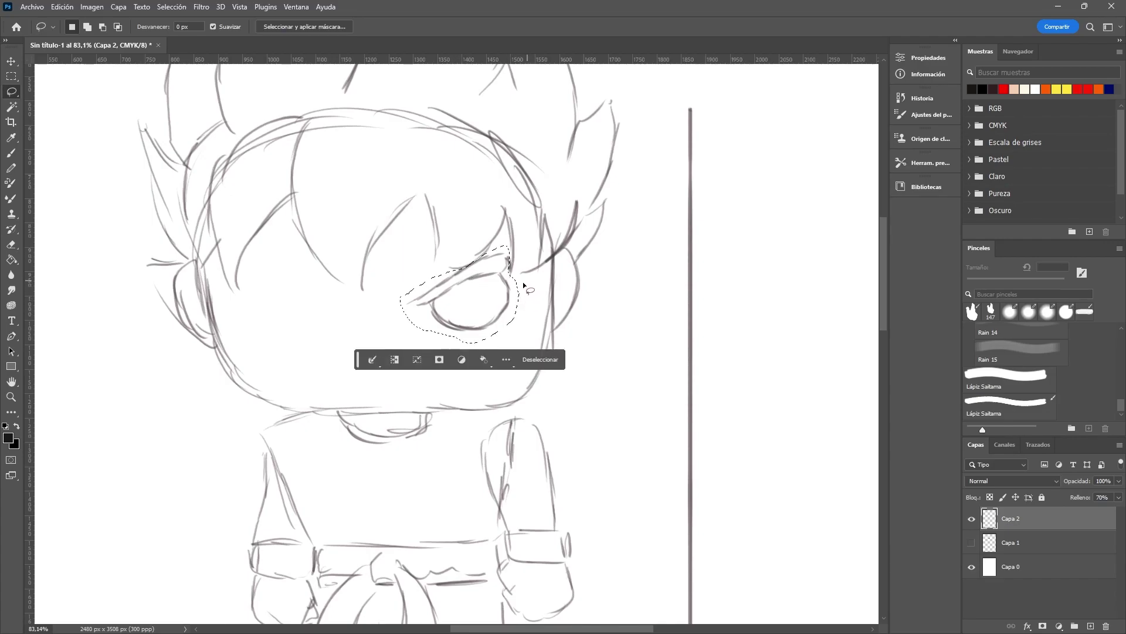
key(ctrl+c)
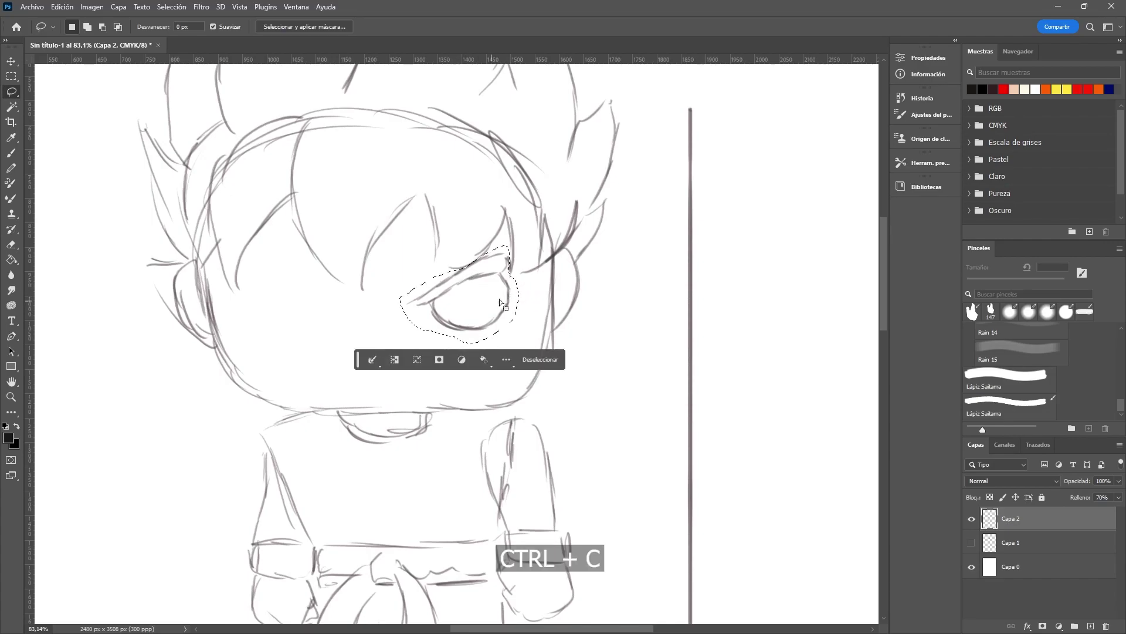
Step: Paste the eye as Capa 3, move it to the left side, and flip it horizontally
key(ctrl+v)
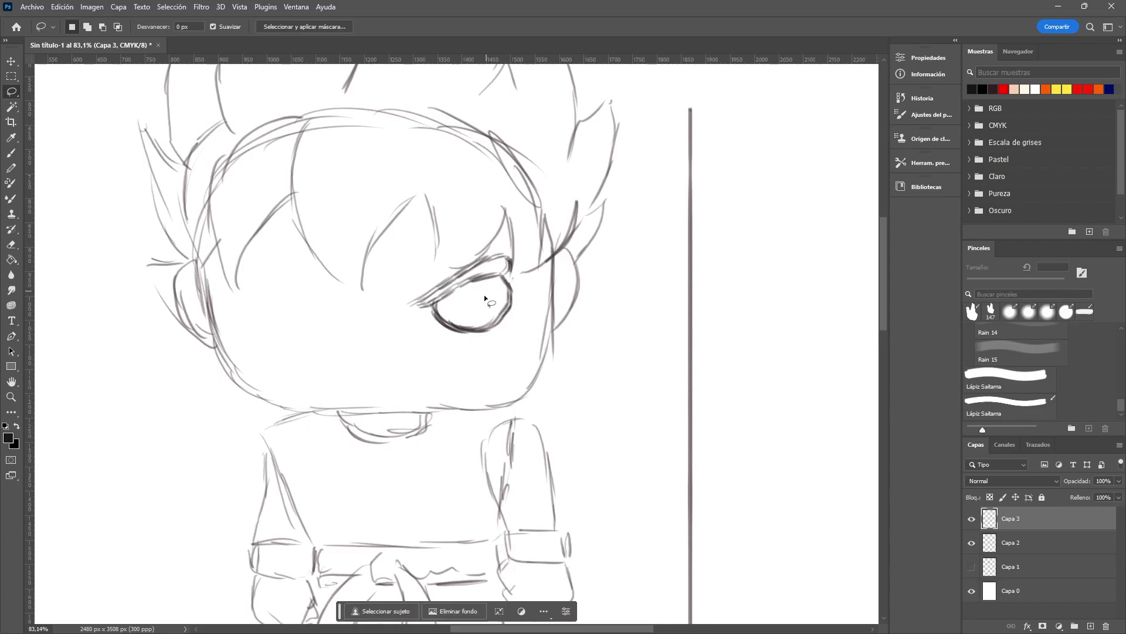
key(ctrl+t)
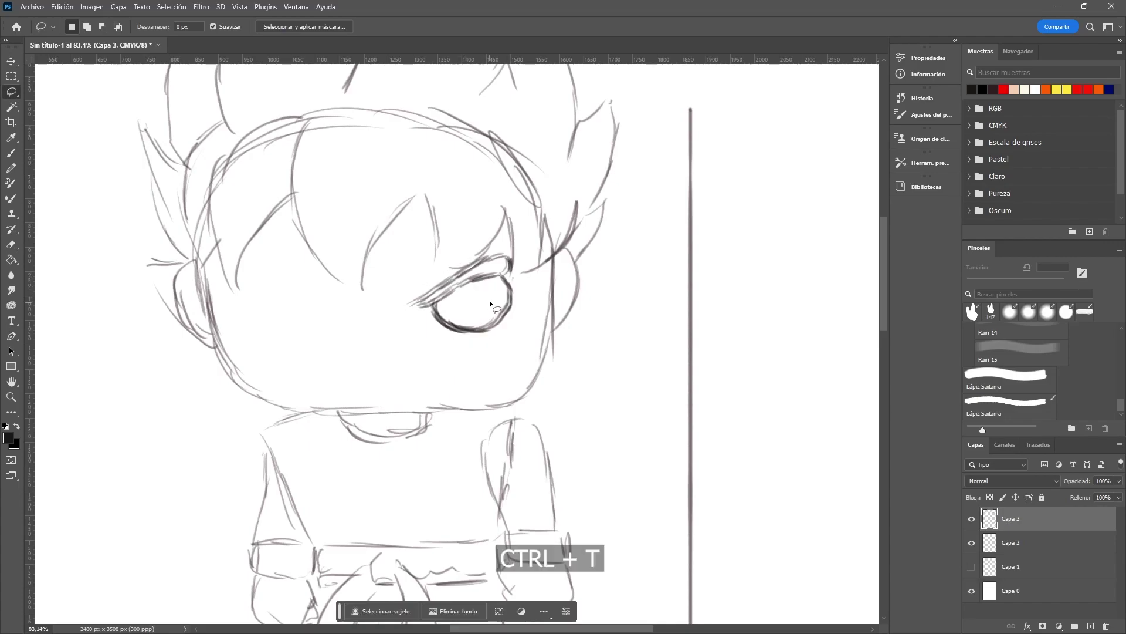
mouse_move(487, 301)
mouse_down()
mouse_move(382, 317)
mouse_move(327, 299)
mouse_up()
right_click(322, 301)
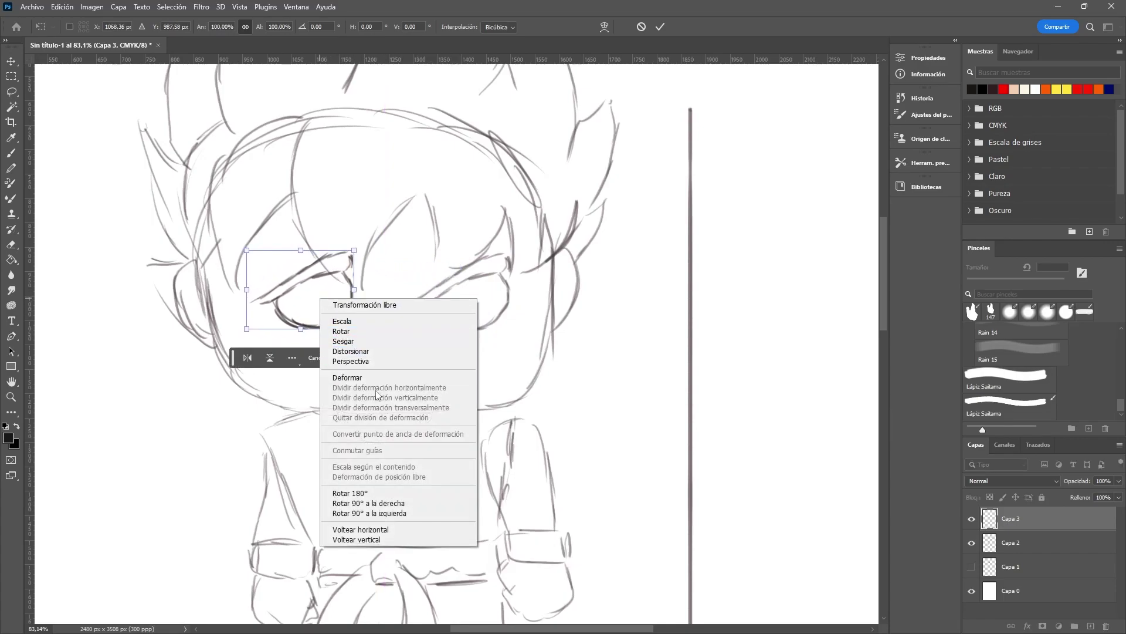
click(391, 531)
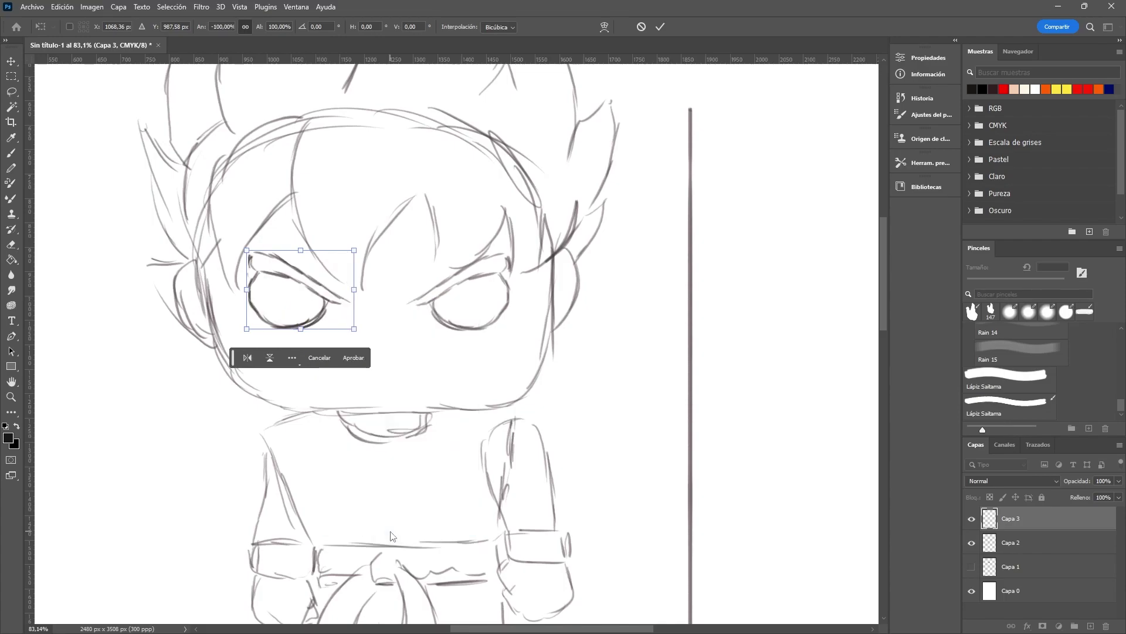
drag(287, 301, 294, 304)
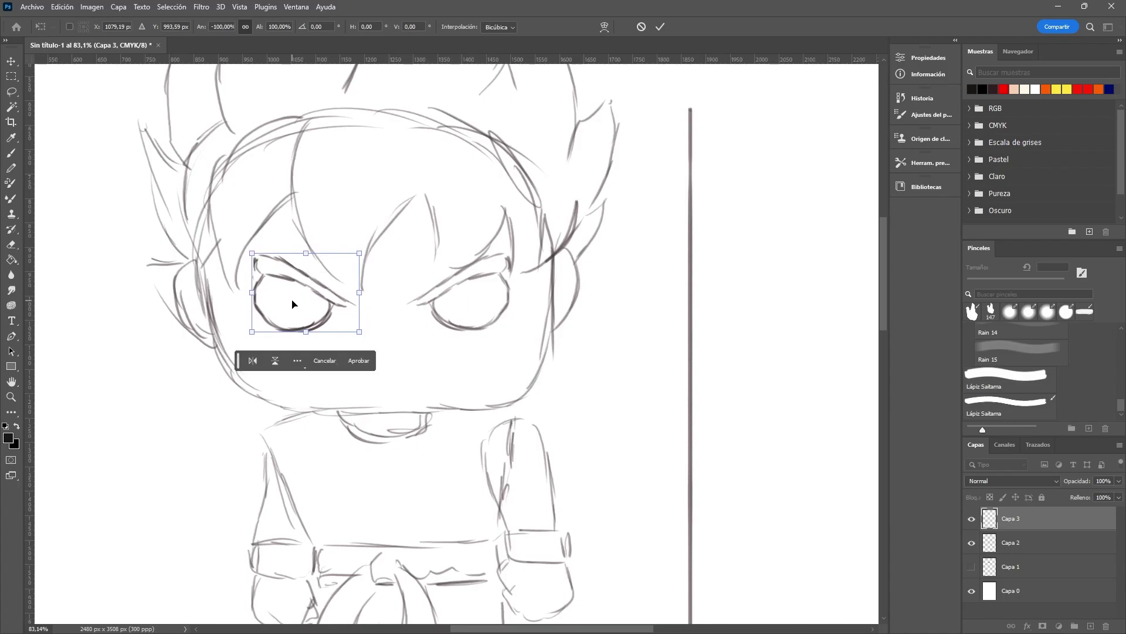
key(Return)
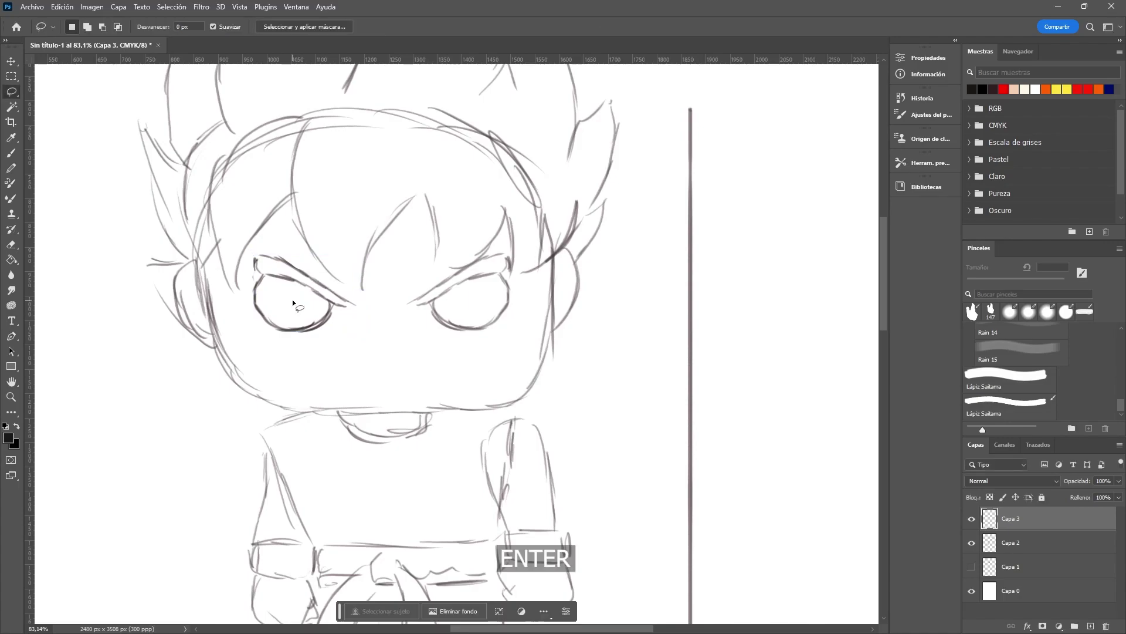
Step: Brush a small dark nose stroke below the eyes
key(b)
scroll(382, 333, left, 1)
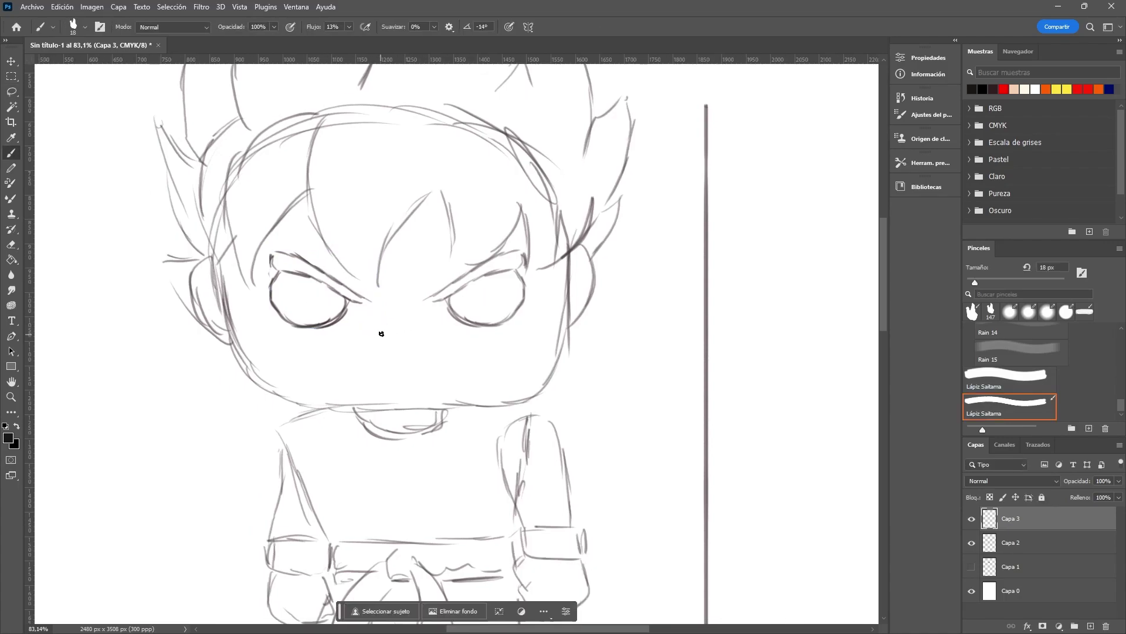
scroll(404, 334, down, 3)
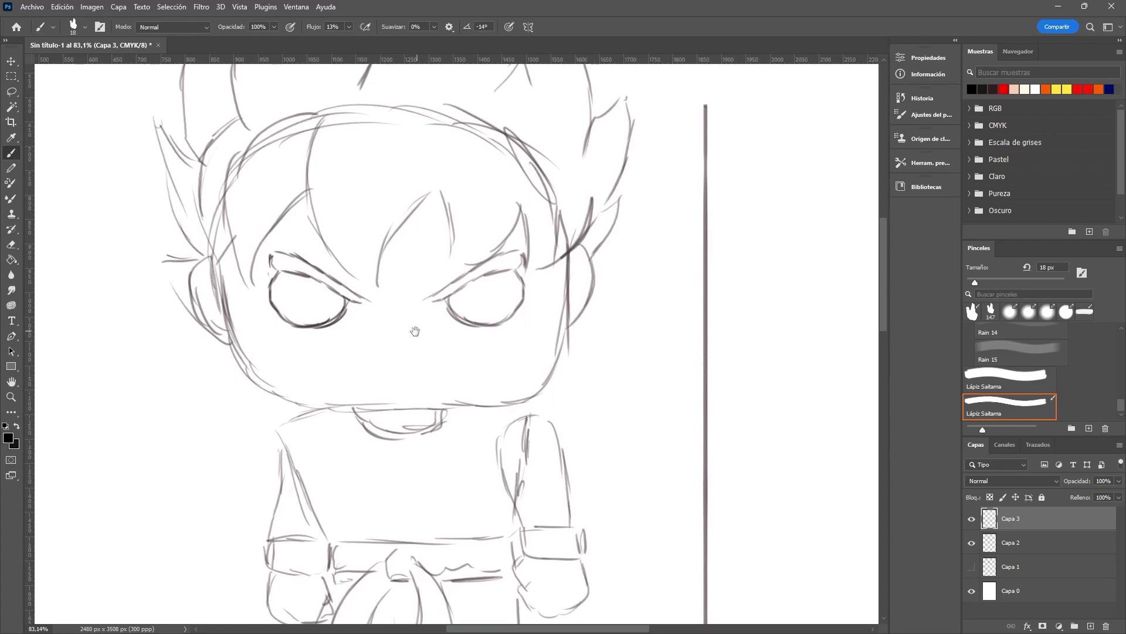
drag(389, 344, 404, 344)
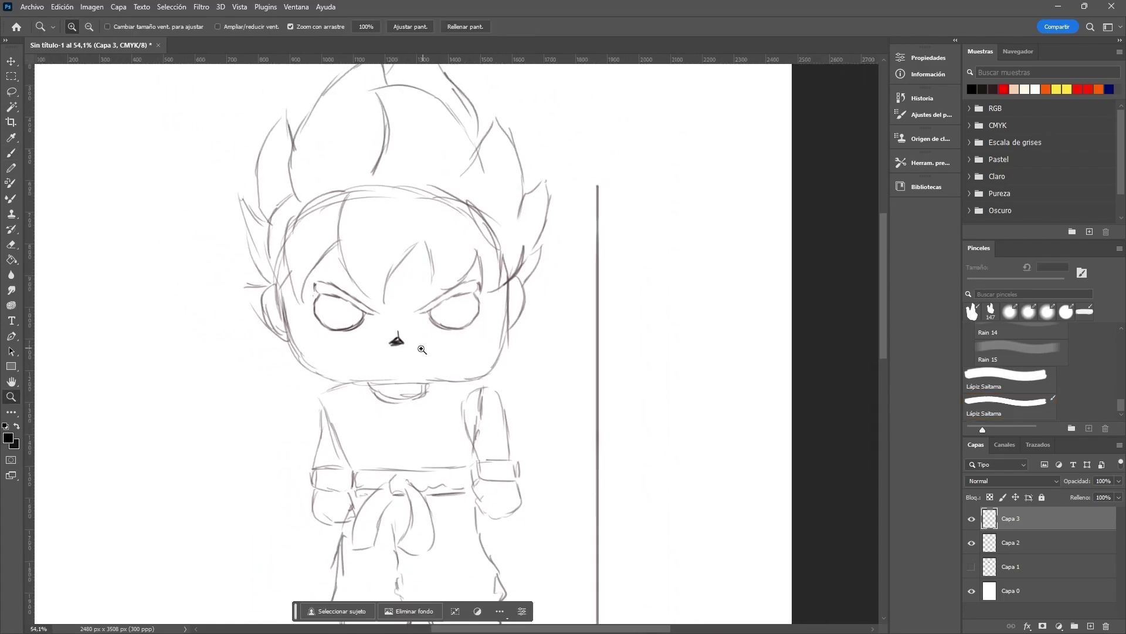
scroll(398, 337, up, 3)
Step: Erase the stray head-outline strokes above the face on Capa 2
key(e)
key(alt+bracketleft)
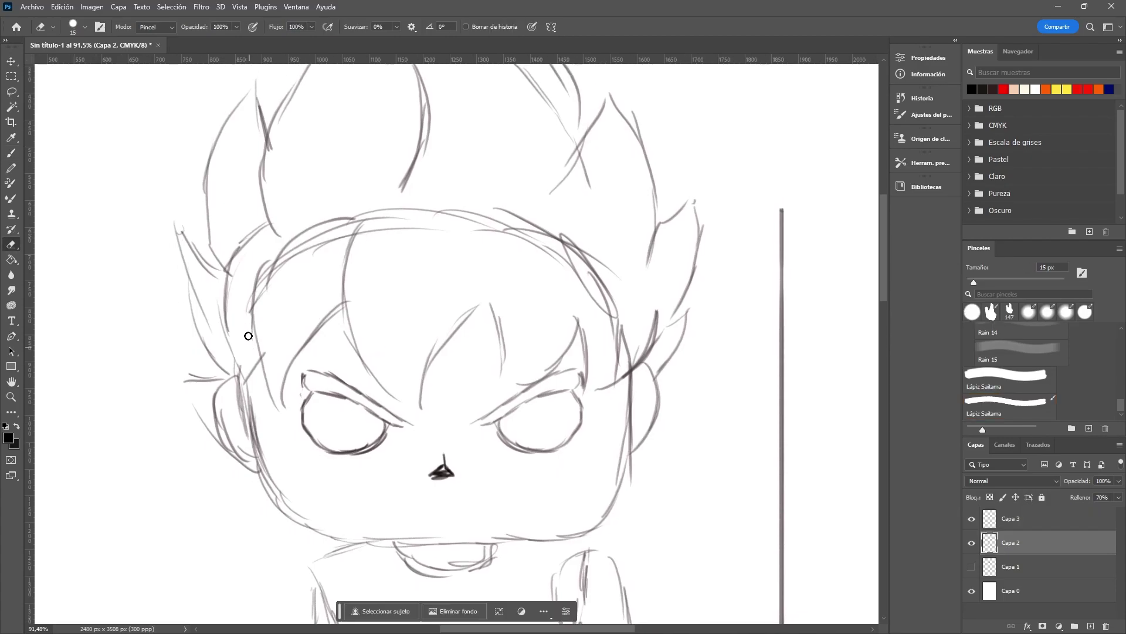
mouse_move(278, 260)
mouse_down()
mouse_move(356, 206)
mouse_move(372, 226)
mouse_move(479, 210)
mouse_move(573, 264)
mouse_move(616, 360)
mouse_up()
key(b)
scroll(527, 288, down, 5)
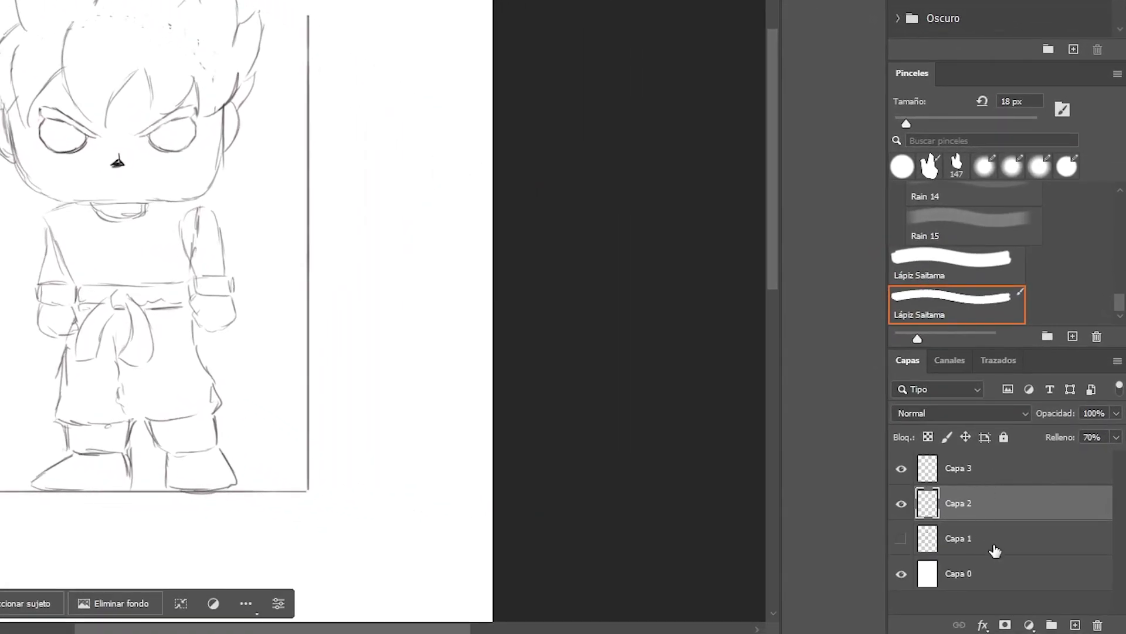
Step: Delete the hidden Capa 1 layer and check Capa 3's contents by toggling its visibility
click(994, 547)
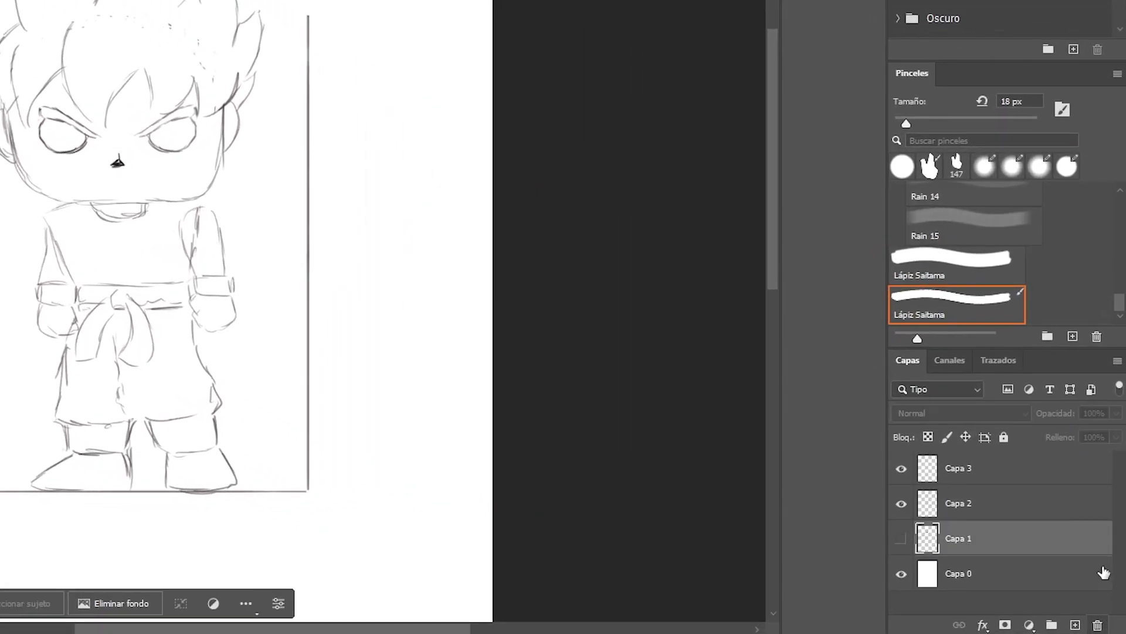
key(Delete)
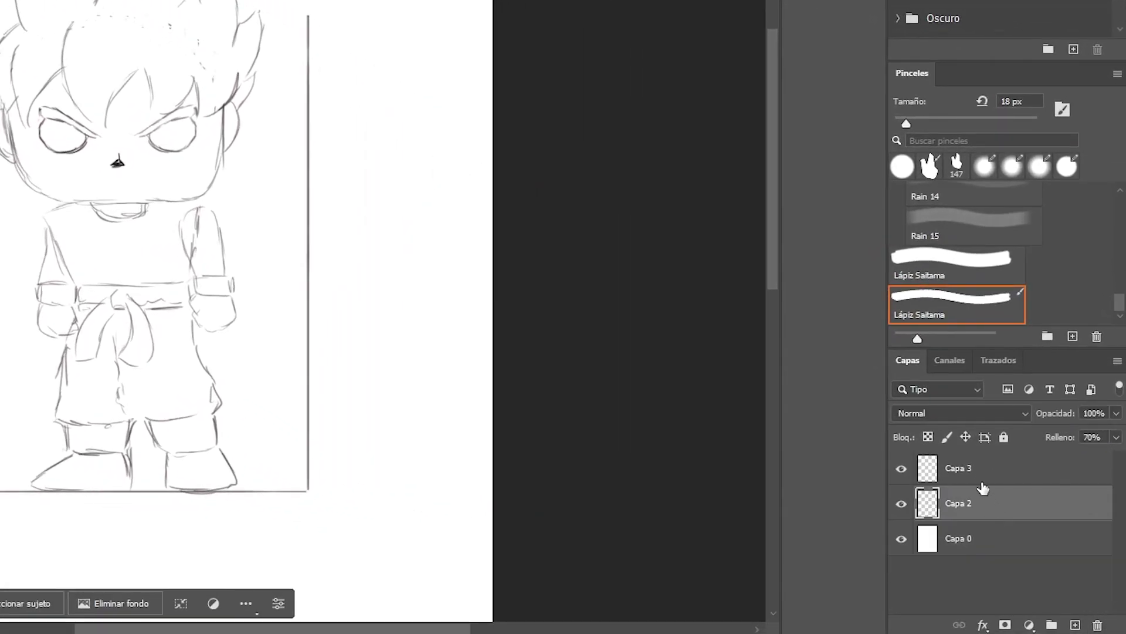
click(978, 477)
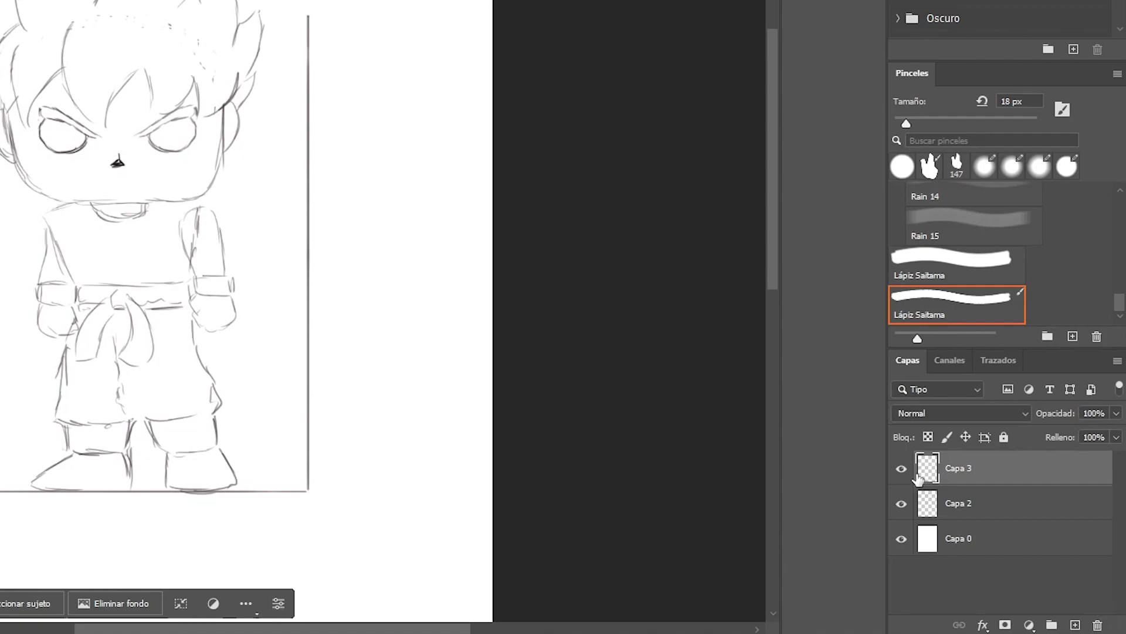
mouse_move(901, 468)
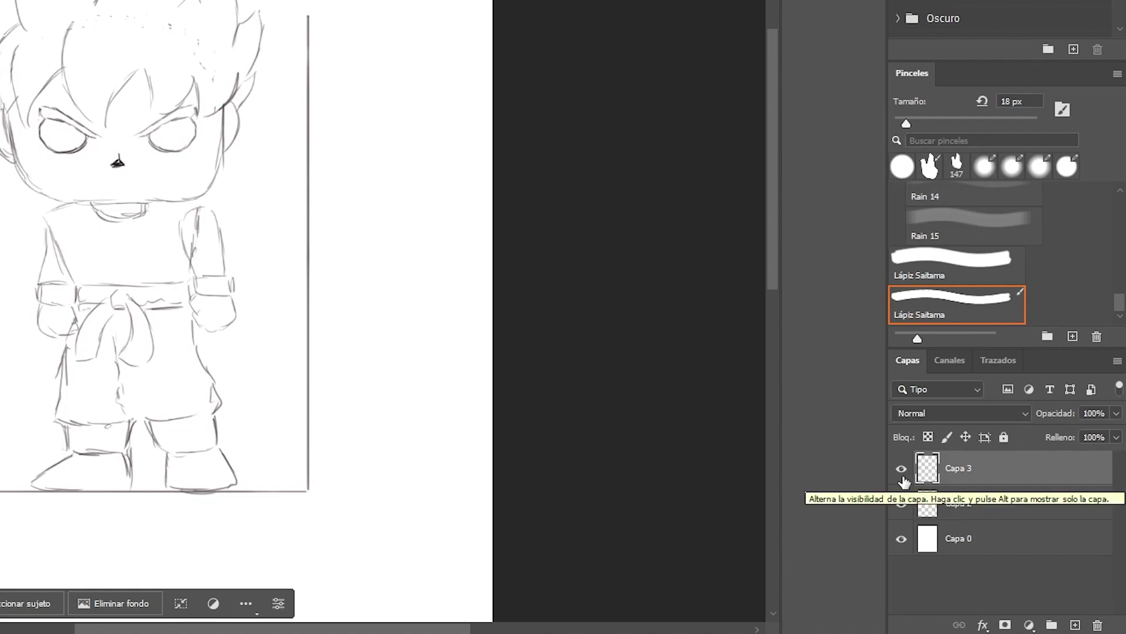
click(901, 473)
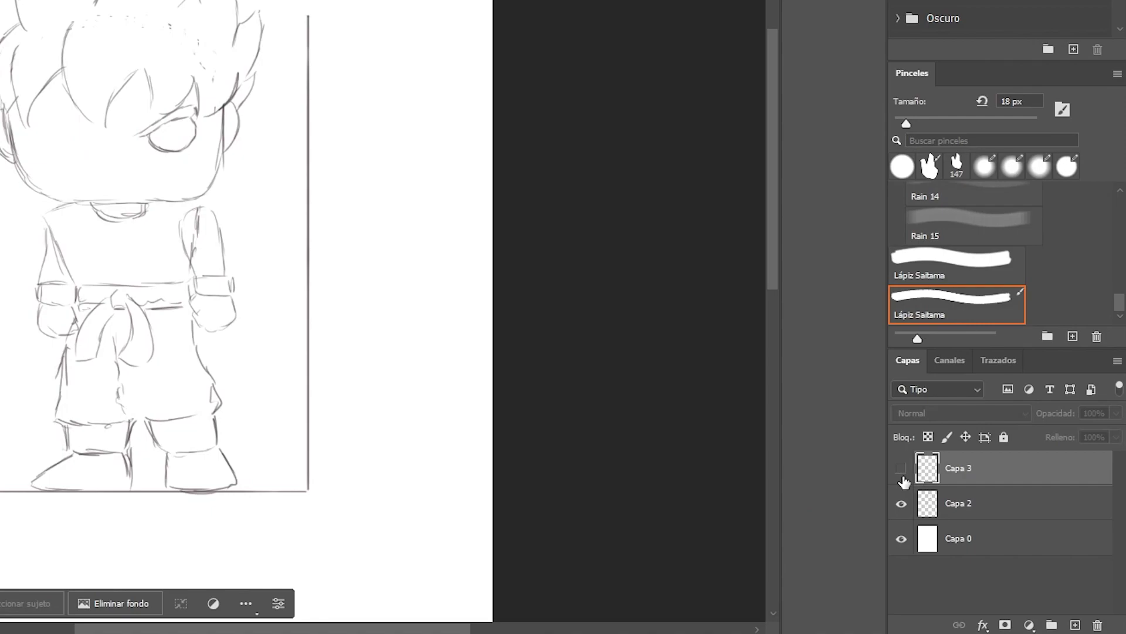
click(902, 472)
click(901, 473)
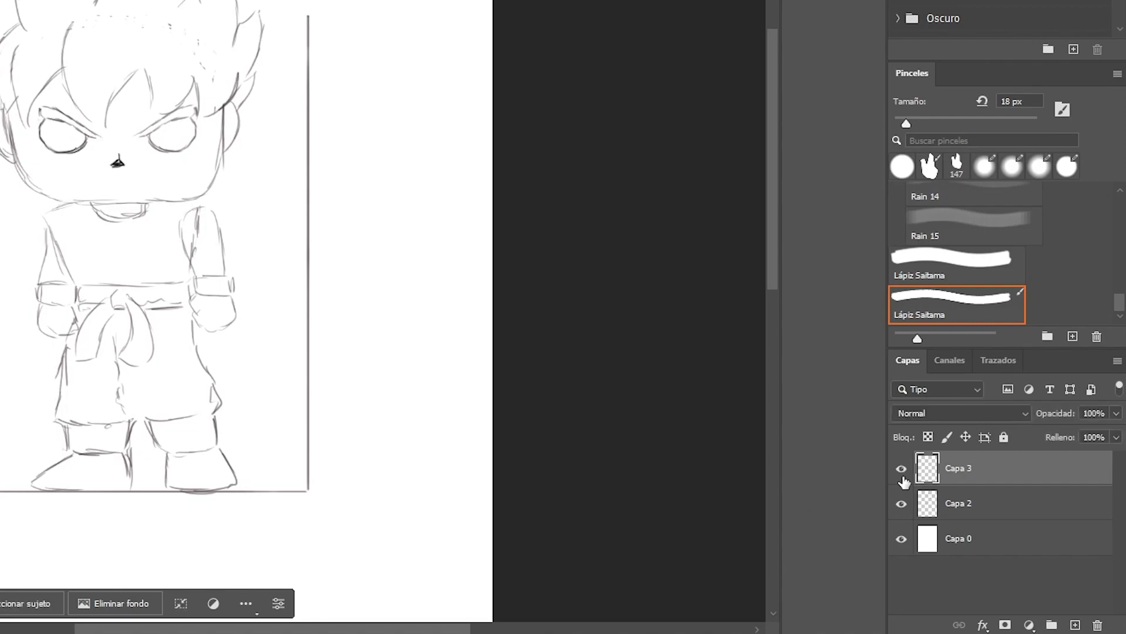
Step: Merge Capa 2 and Capa 3 and rename the result Borrador01
ctrl+click(989, 512)
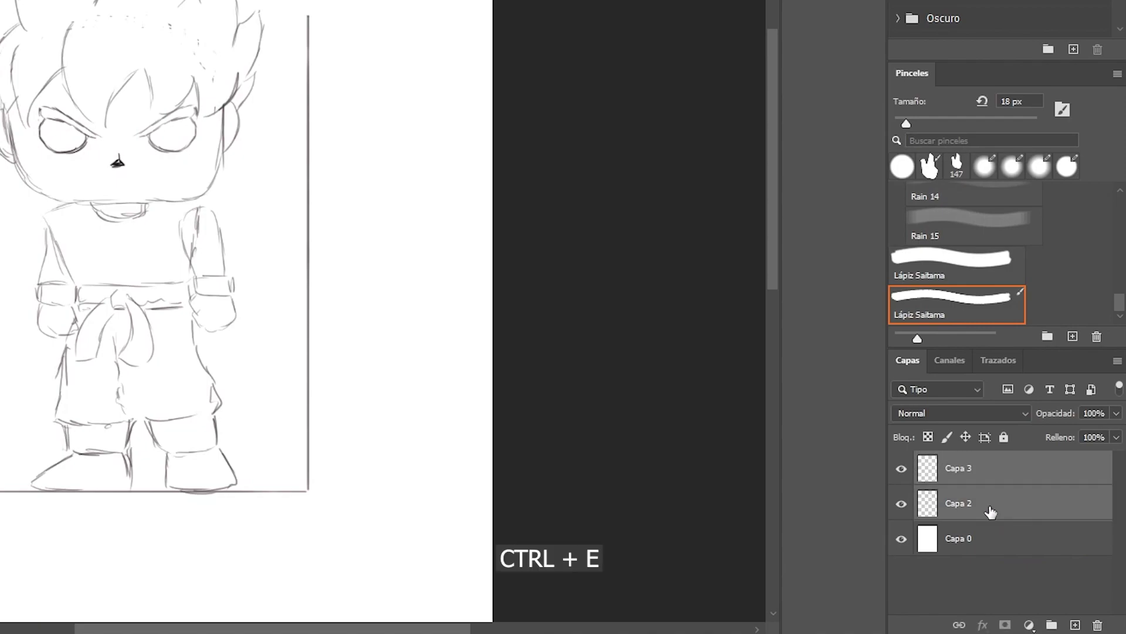
key(ctrl+e)
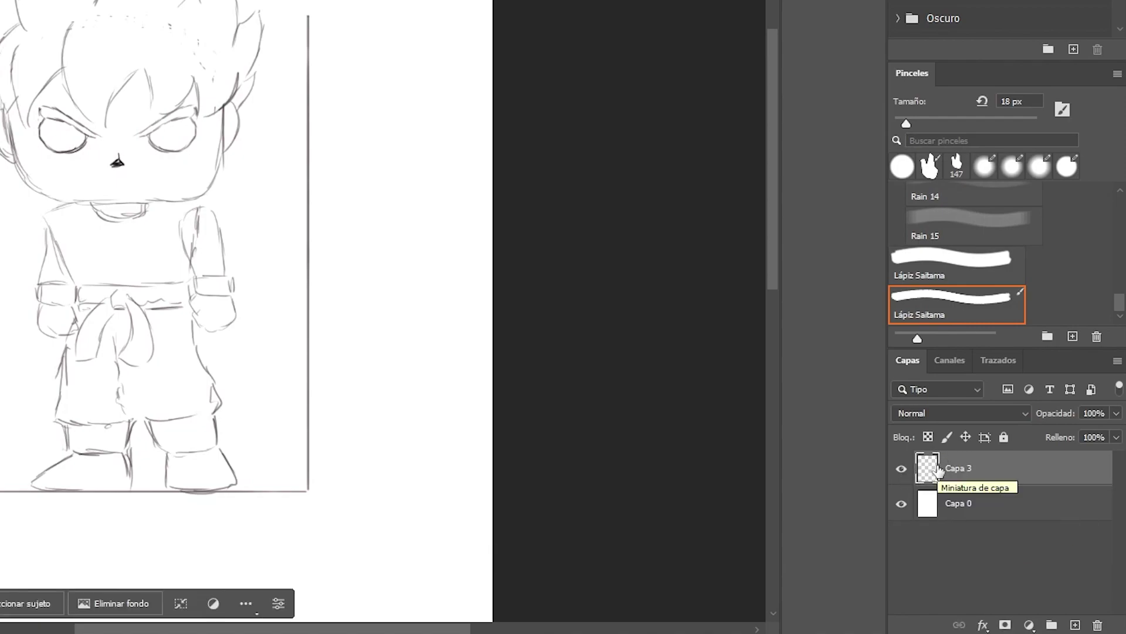
double_click(957, 468)
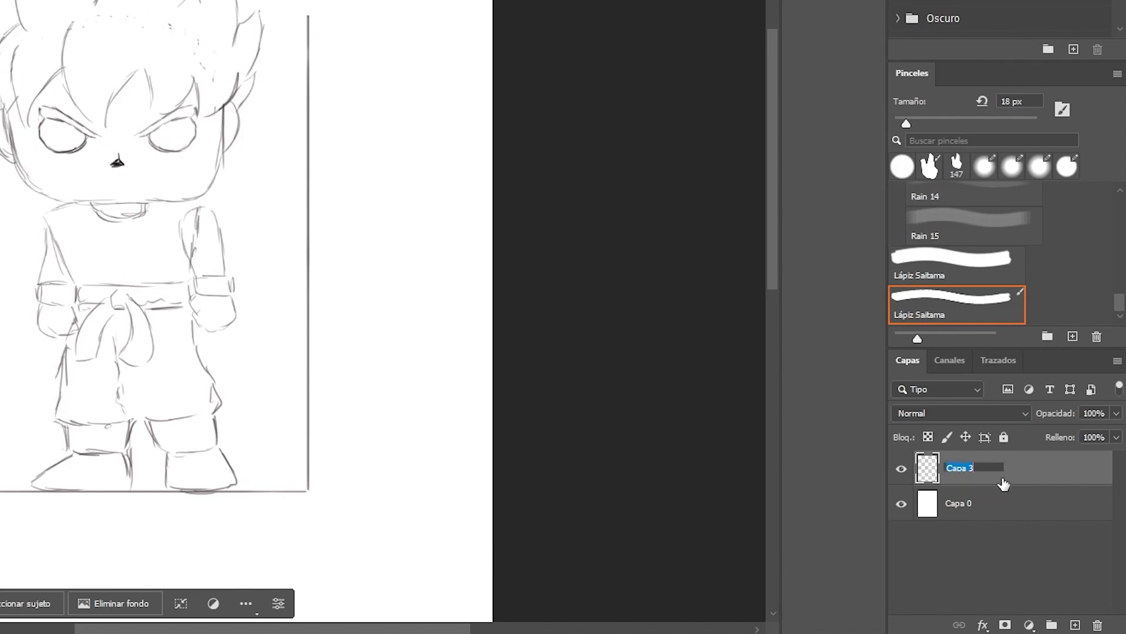
text(Borrador01)
key(Return)
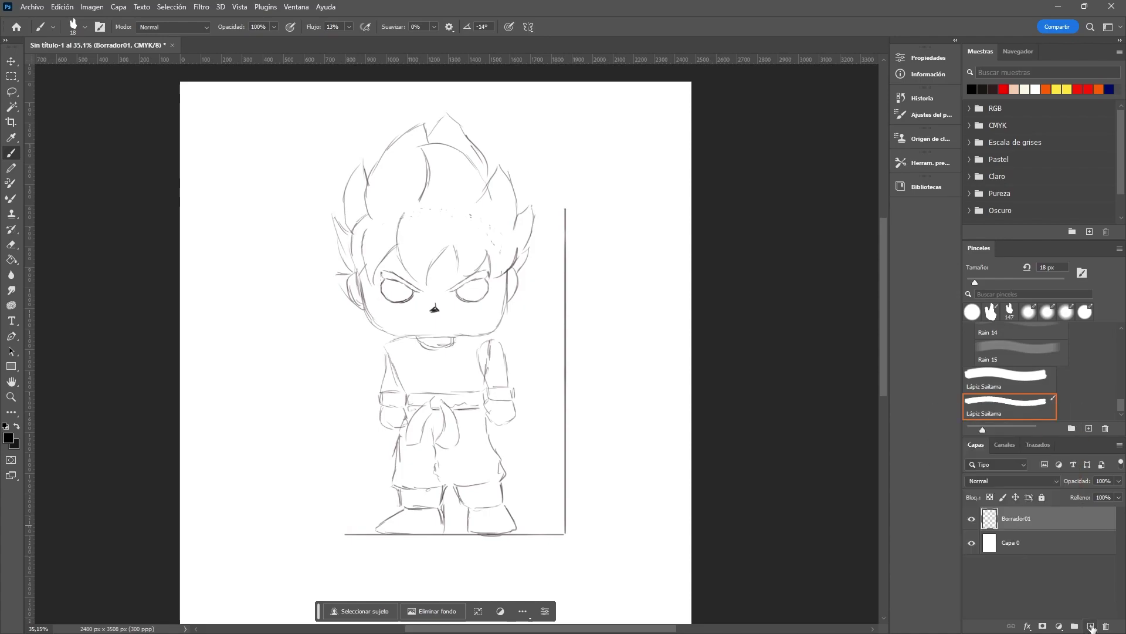
Step: Add a new empty layer and lower Borrador01's opacity to 70%
click(1091, 627)
click(1037, 545)
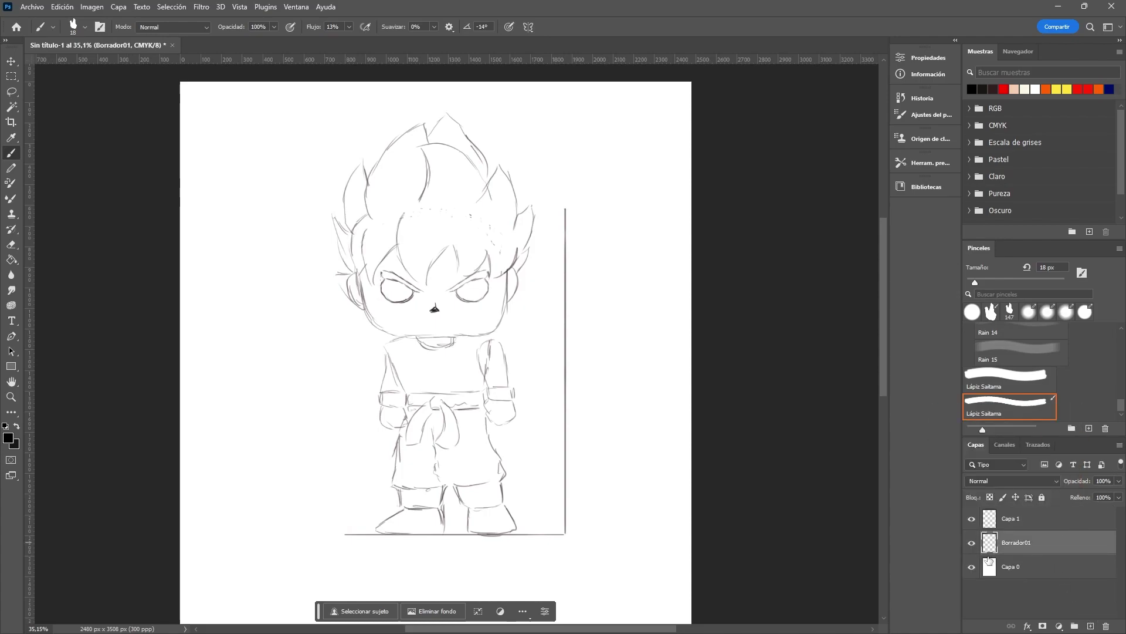
click(1118, 481)
drag(1080, 491, 1096, 494)
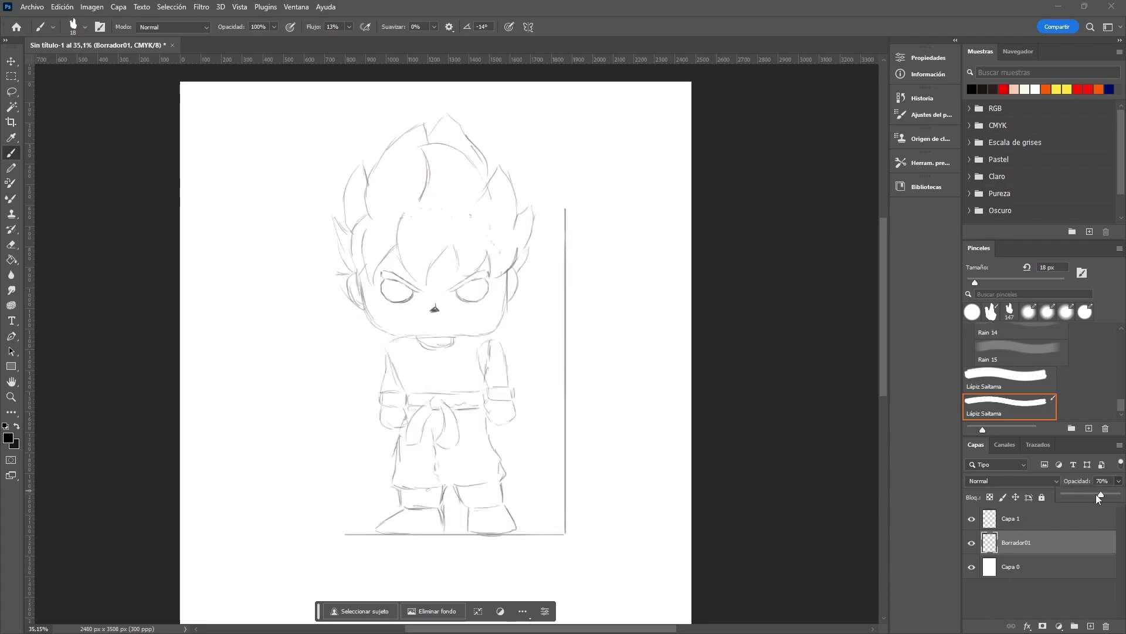
Step: Rename the new Capa 1 layer to Borrador02
click(1035, 520)
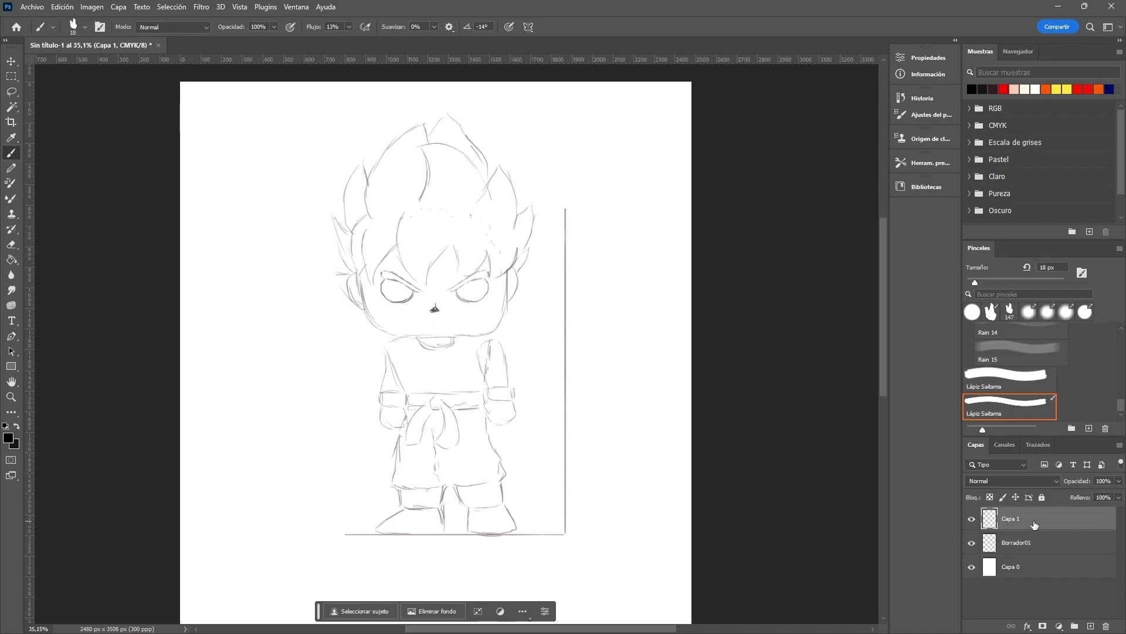
double_click(1010, 519)
text(Borrador02)
key(Return)
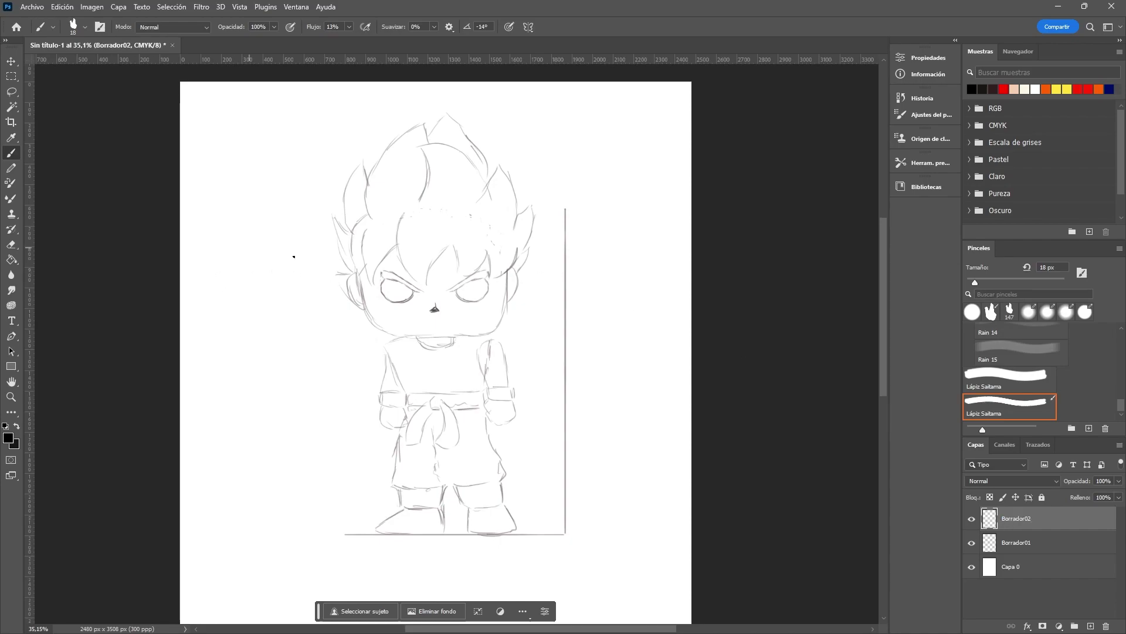
Step: Ink dark lines over the hair outline, the head's right arch and right eyebrow
scroll(352, 234, up, 5)
scroll(495, 256, up, 3)
drag(495, 257, 460, 265)
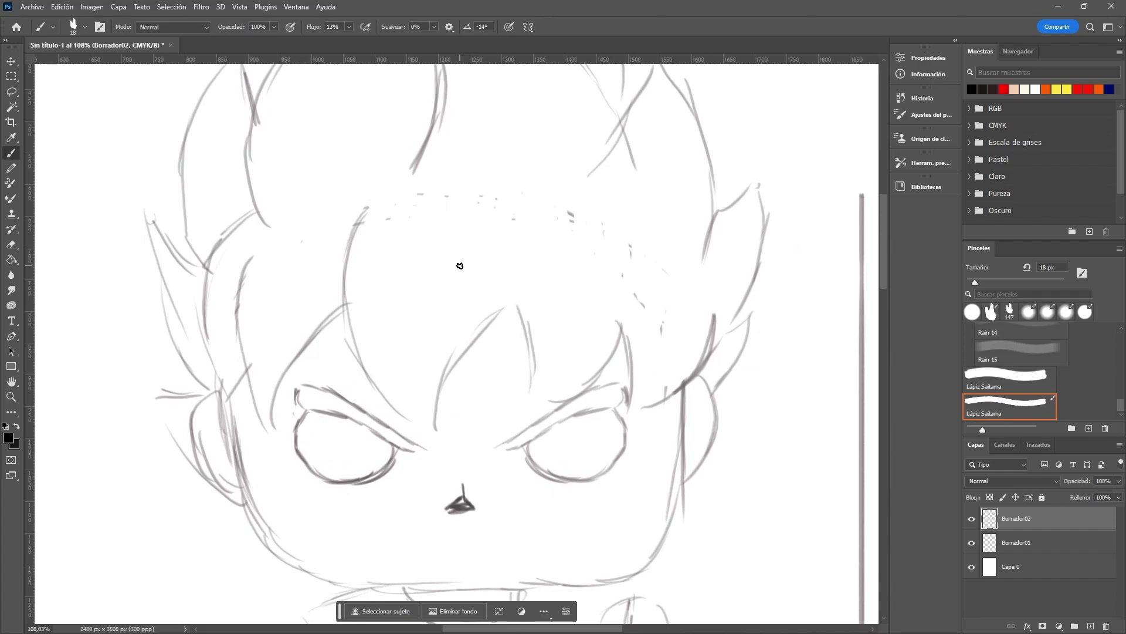
drag(459, 266, 442, 243)
mouse_move(352, 180)
mouse_down()
mouse_move(327, 284)
mouse_move(340, 326)
mouse_up()
mouse_move(326, 278)
mouse_down()
mouse_move(400, 411)
mouse_move(511, 332)
mouse_move(495, 405)
mouse_up()
mouse_move(496, 405)
mouse_down()
mouse_move(459, 396)
mouse_move(571, 296)
mouse_move(573, 379)
mouse_move(655, 295)
mouse_up()
Step: Ink both eyebrows and trace a dark outline around the left eye
drag(605, 356, 651, 307)
drag(286, 331, 410, 358)
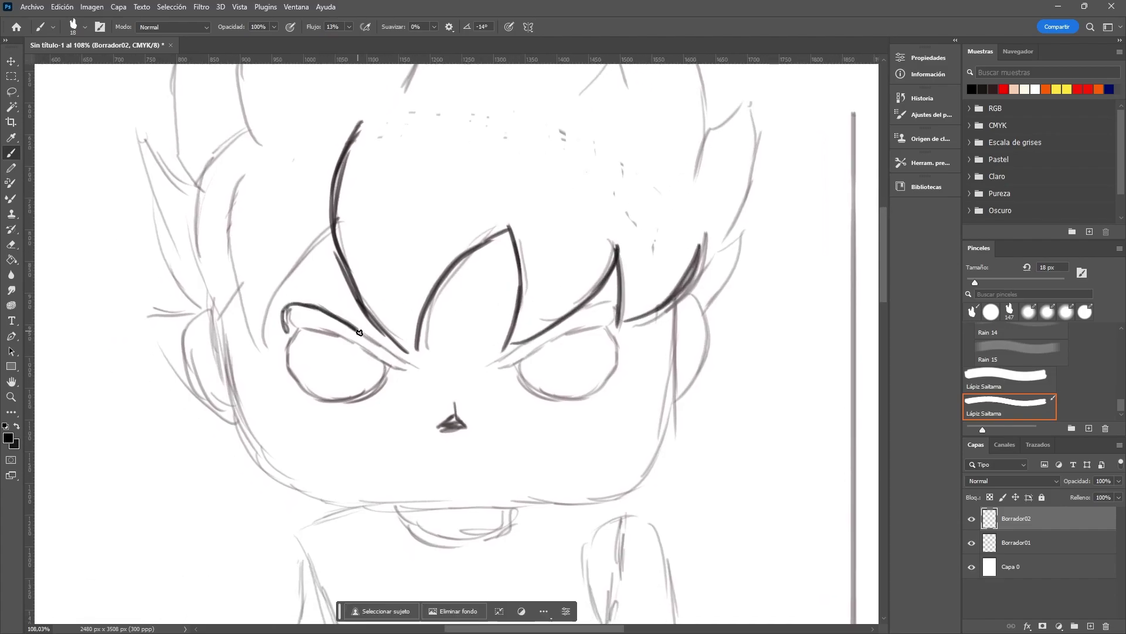
drag(293, 327, 410, 363)
drag(305, 326, 388, 365)
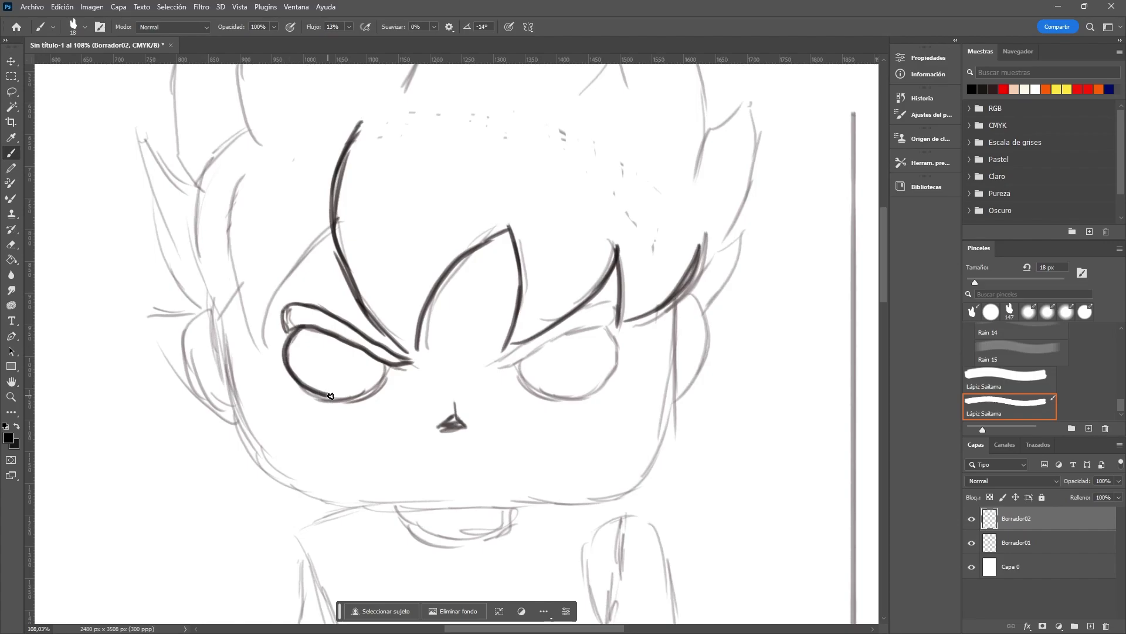
drag(590, 344, 537, 317)
mouse_move(446, 336)
mouse_down()
mouse_move(566, 273)
mouse_move(572, 299)
mouse_up()
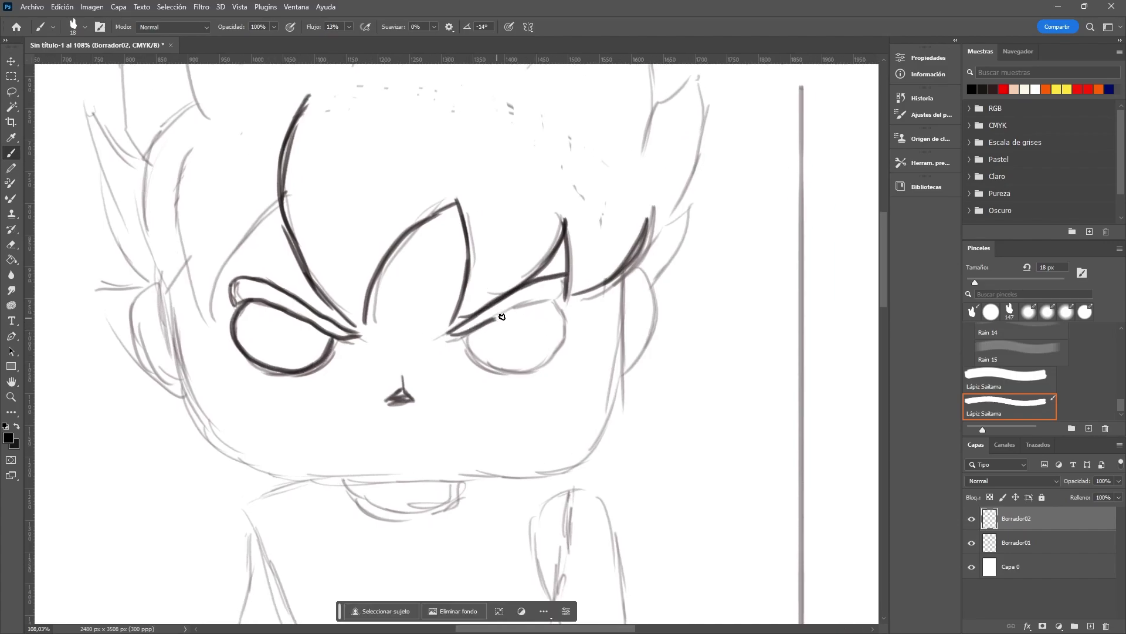
drag(476, 330, 566, 305)
Step: Trace the left hair contour, inner strand, upper arc and right hair spike
scroll(183, 226, up, 3)
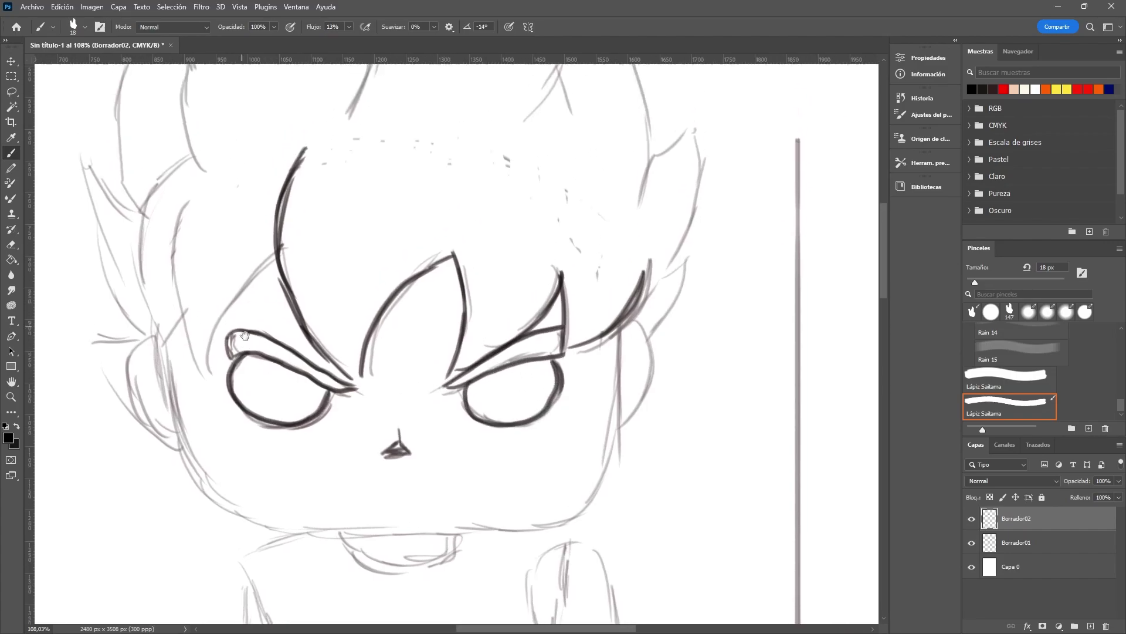
mouse_move(187, 216)
mouse_down()
mouse_move(198, 359)
mouse_move(281, 269)
mouse_up()
scroll(250, 260, down, 3)
scroll(250, 260, down, 3)
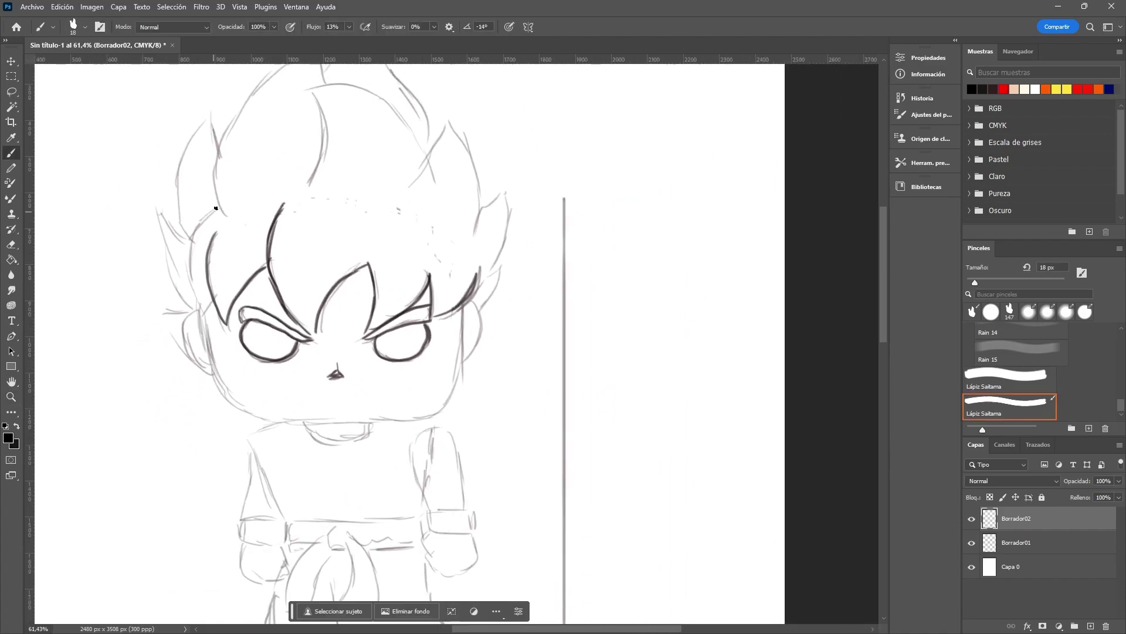
mouse_move(215, 207)
mouse_down()
mouse_move(206, 312)
mouse_move(226, 176)
mouse_move(234, 211)
mouse_up()
scroll(208, 303, up, 3)
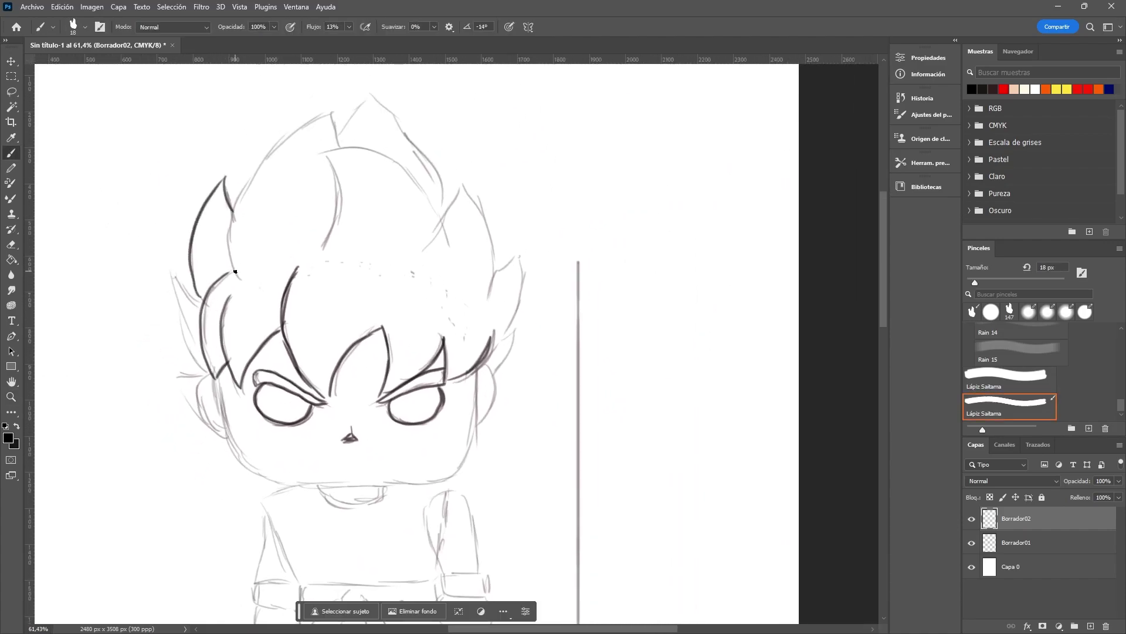
mouse_move(230, 269)
mouse_down()
mouse_move(240, 208)
mouse_move(337, 143)
mouse_up()
mouse_move(334, 237)
mouse_down()
mouse_move(329, 149)
mouse_move(437, 211)
mouse_move(446, 246)
mouse_up()
mouse_move(338, 138)
mouse_down()
mouse_move(380, 96)
mouse_move(438, 202)
mouse_move(422, 191)
mouse_move(446, 165)
mouse_move(467, 288)
mouse_move(485, 234)
mouse_move(471, 290)
mouse_up()
mouse_move(477, 230)
mouse_down()
mouse_move(500, 245)
mouse_move(476, 290)
mouse_up()
drag(475, 290, 478, 258)
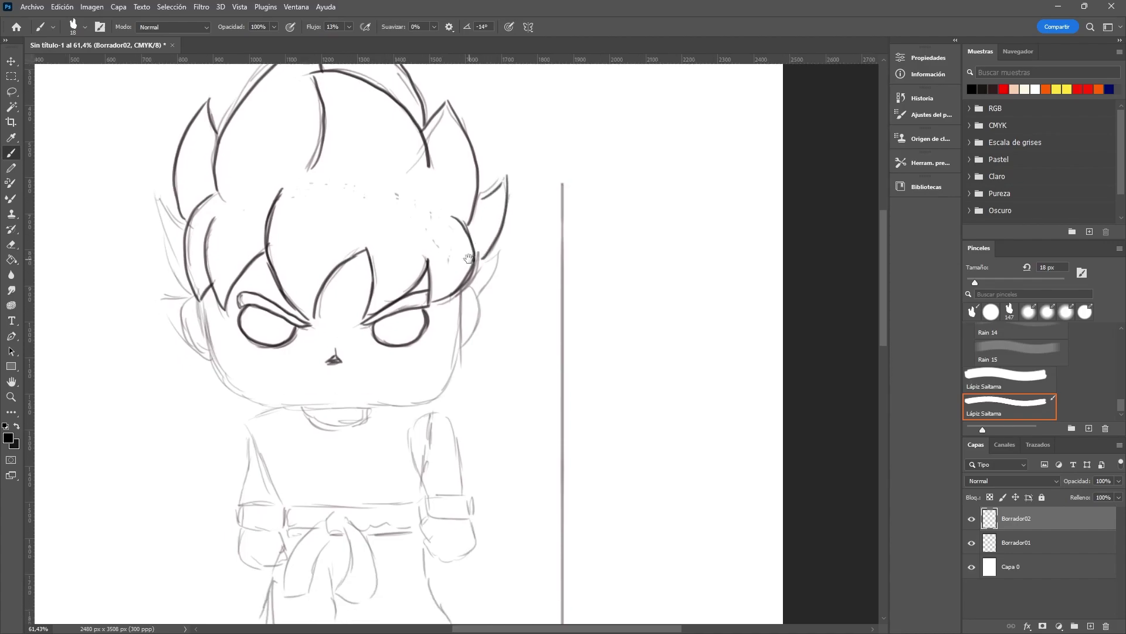
Step: Try a left jaw line, undo it, and zoom out to see the whole figure
mouse_move(202, 293)
mouse_down()
mouse_move(300, 405)
mouse_move(410, 394)
mouse_move(210, 346)
mouse_up()
key(ctrl+z)
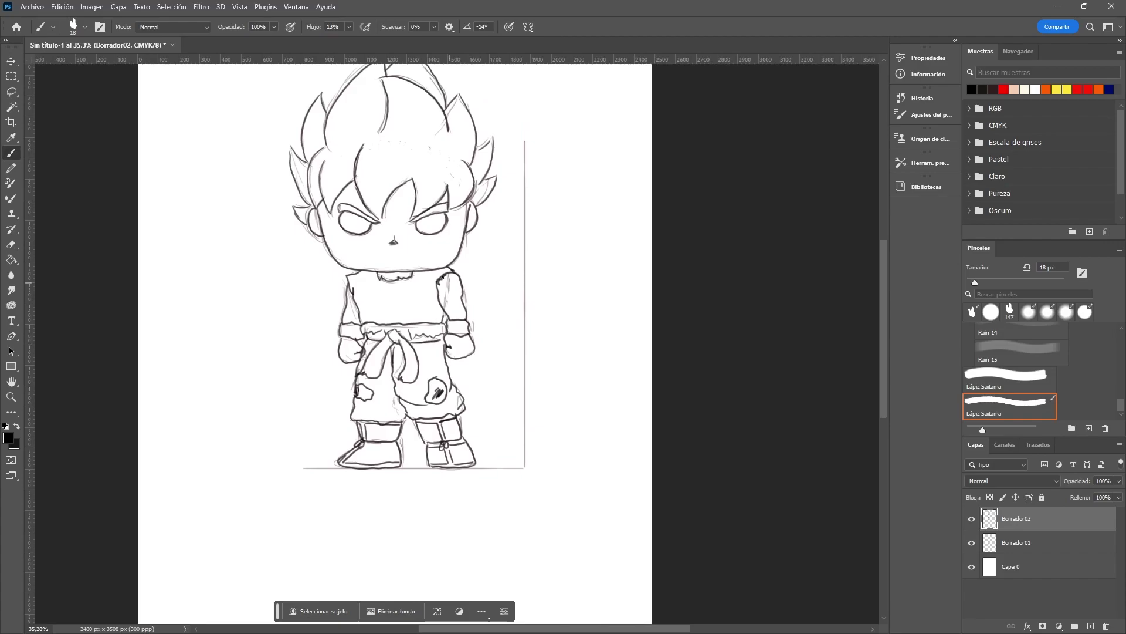
drag(467, 235, 465, 256)
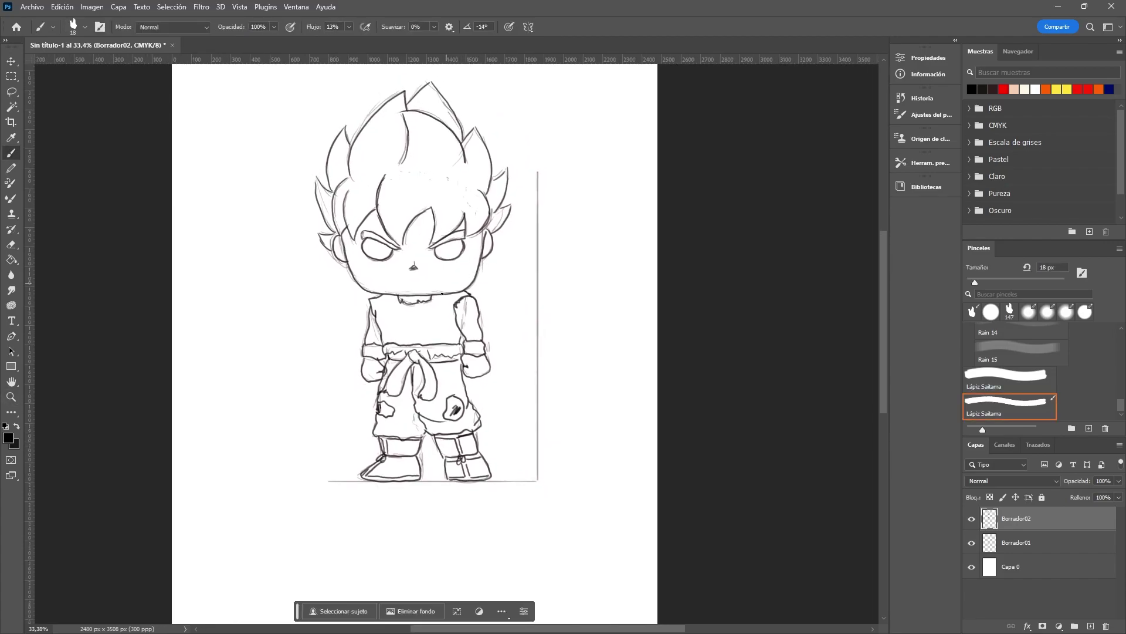
scroll(717, 565, left, 1)
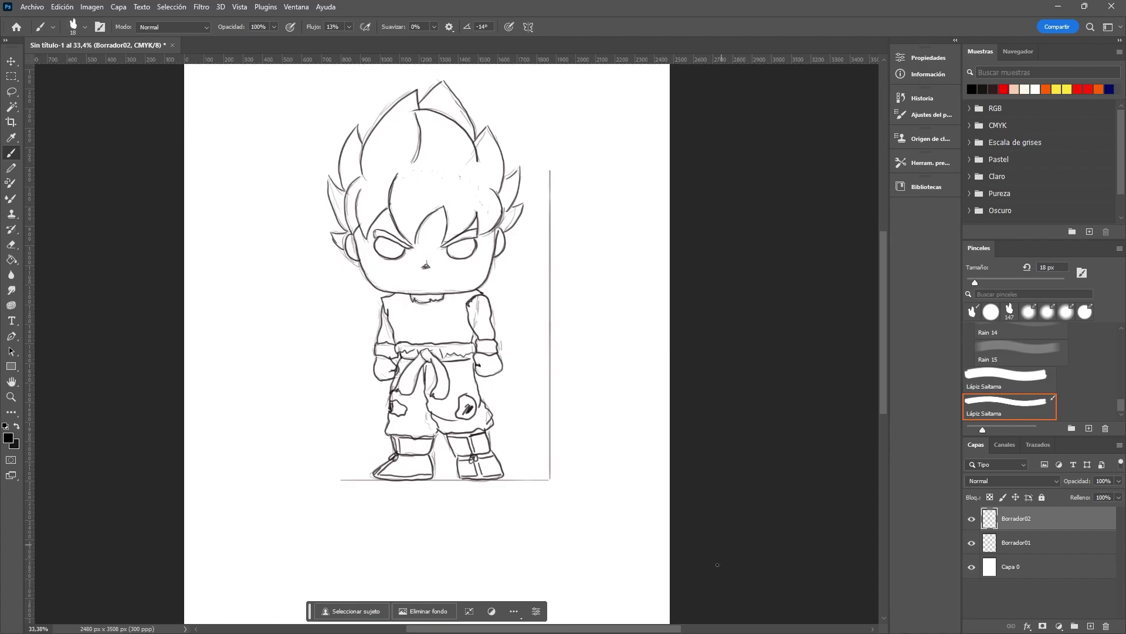
Step: Check the ink against the sketch, darken the nose, then hide Borrador01
click(972, 543)
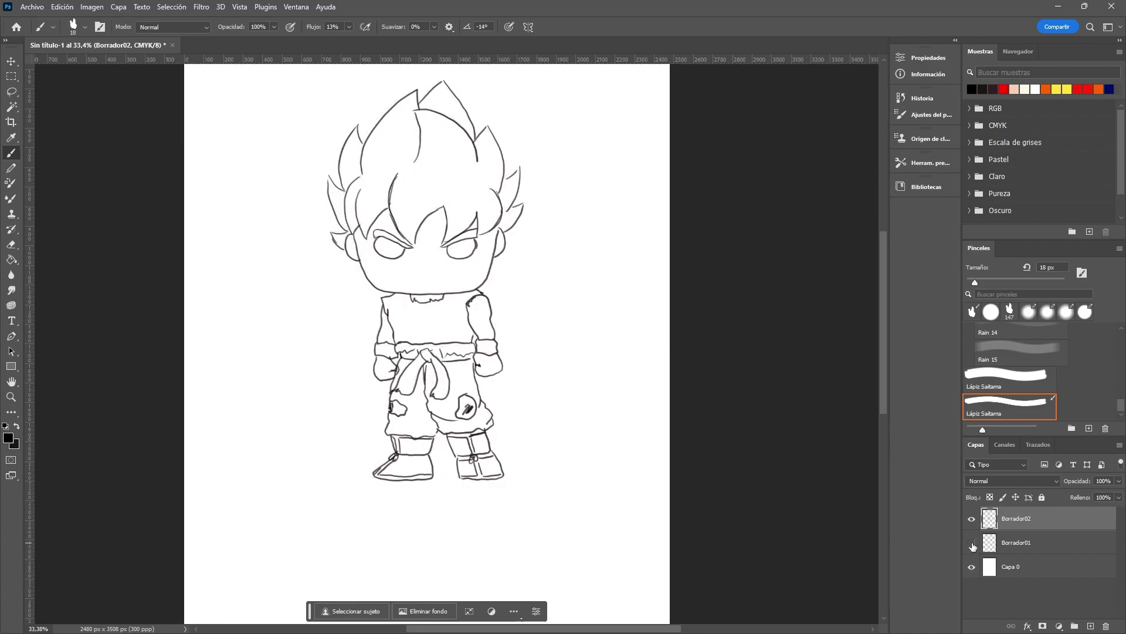
click(972, 543)
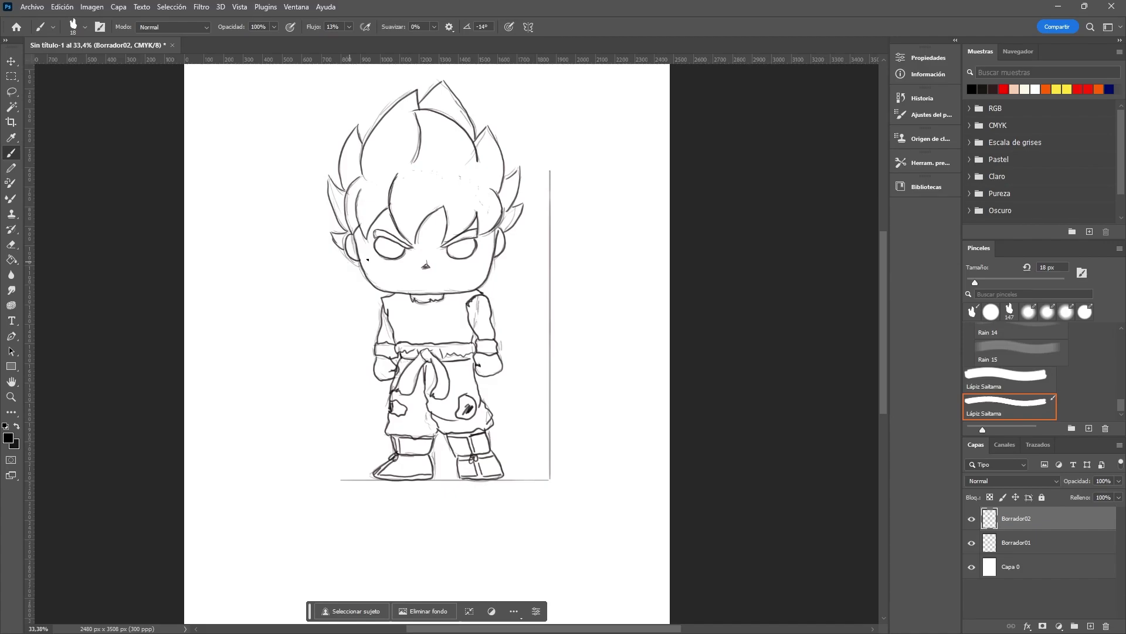
scroll(431, 253, up, 5)
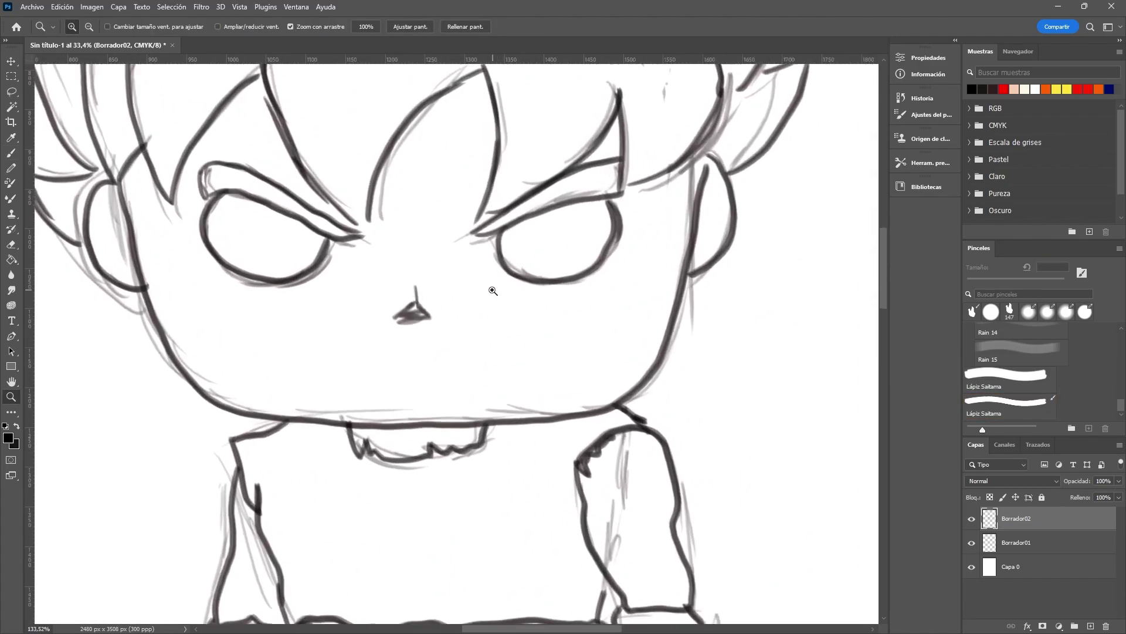
mouse_move(415, 287)
mouse_down()
mouse_move(411, 308)
mouse_move(426, 316)
mouse_up()
click(972, 543)
scroll(633, 317, down, 5)
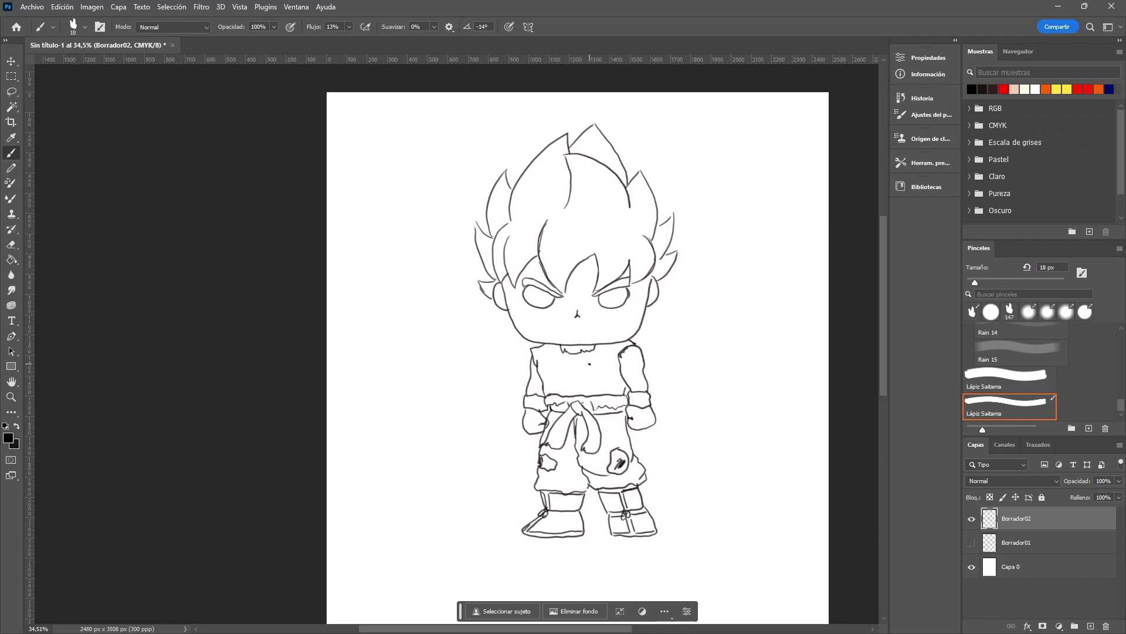
Step: Add a new layer beneath Borrador02 and name it Colorborrador
click(1026, 546)
key(ctrl+shift+alt+n)
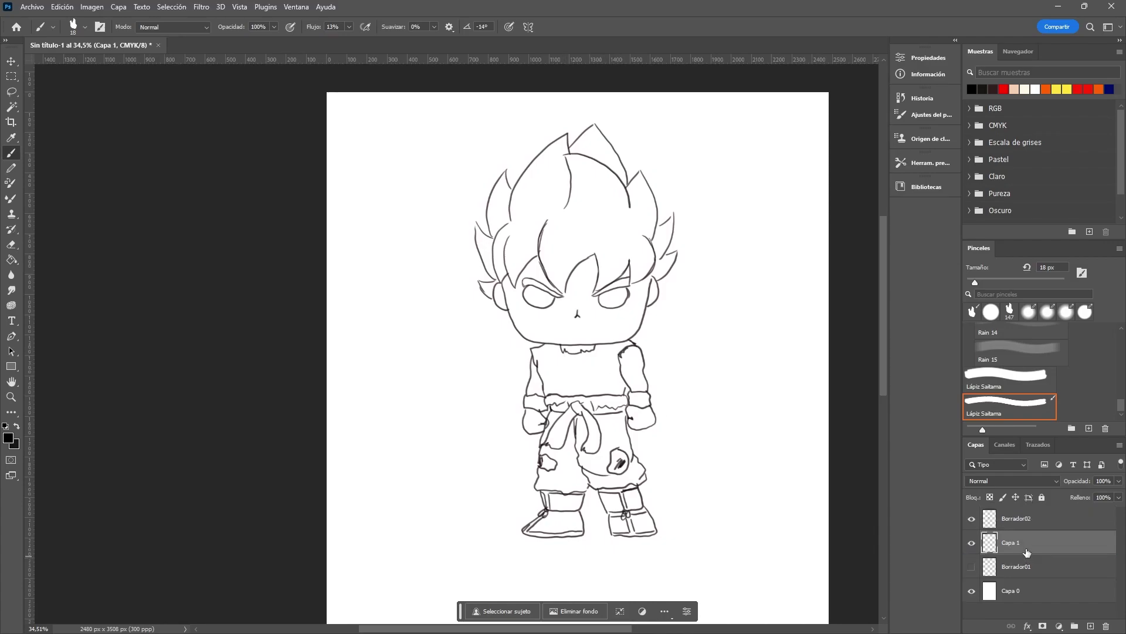
click(1012, 522)
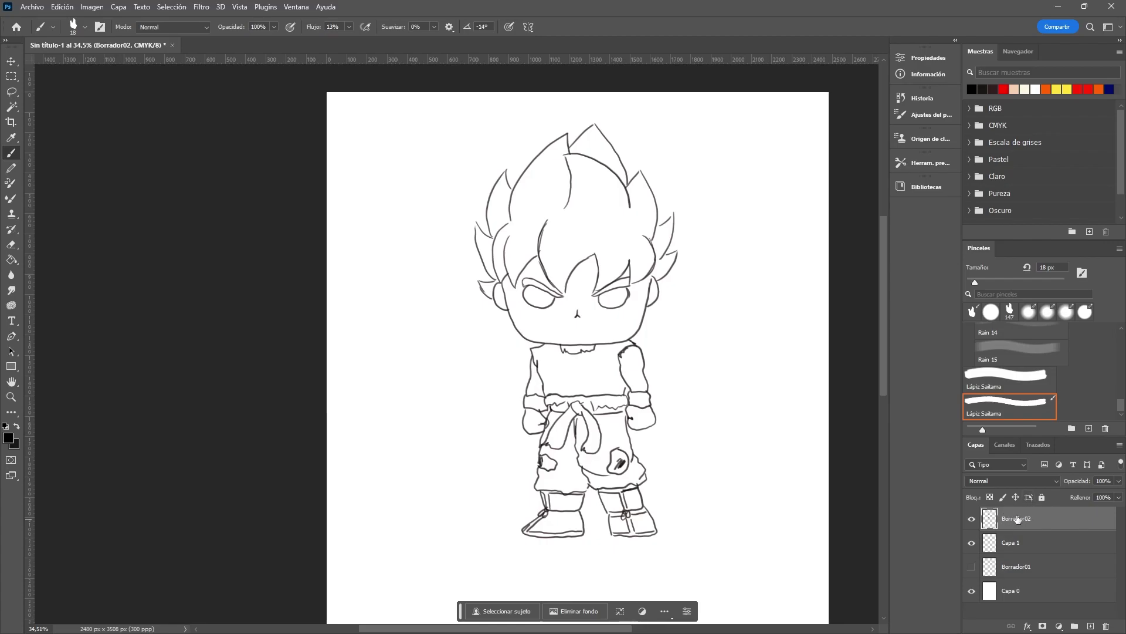
click(1012, 543)
double_click(1011, 542)
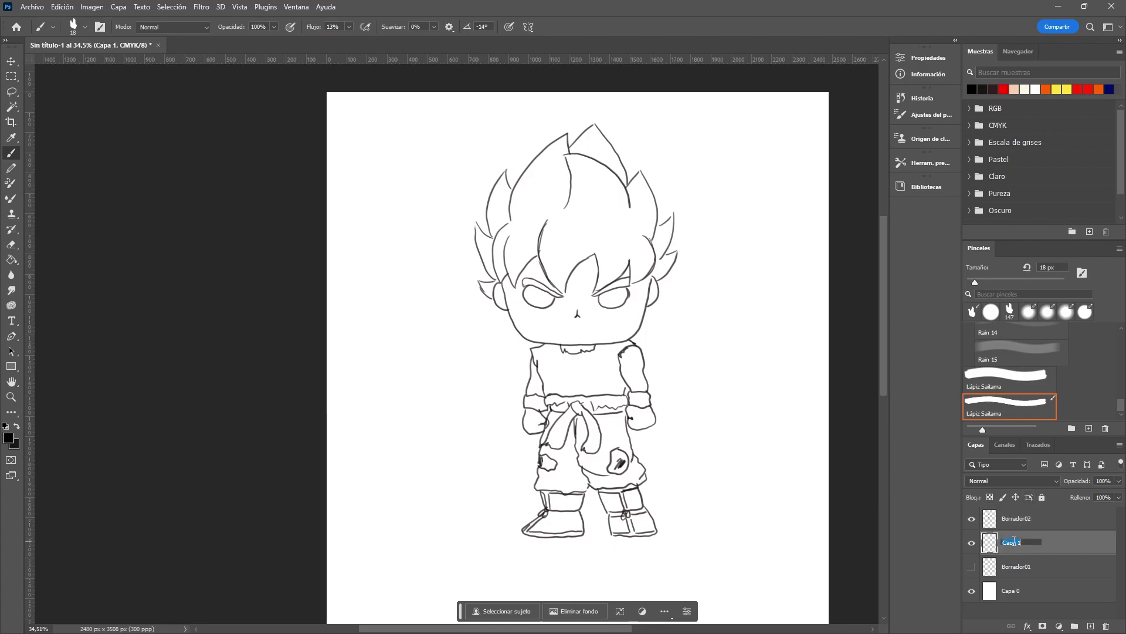
text(Colorborr)
text(ador)
key(Return)
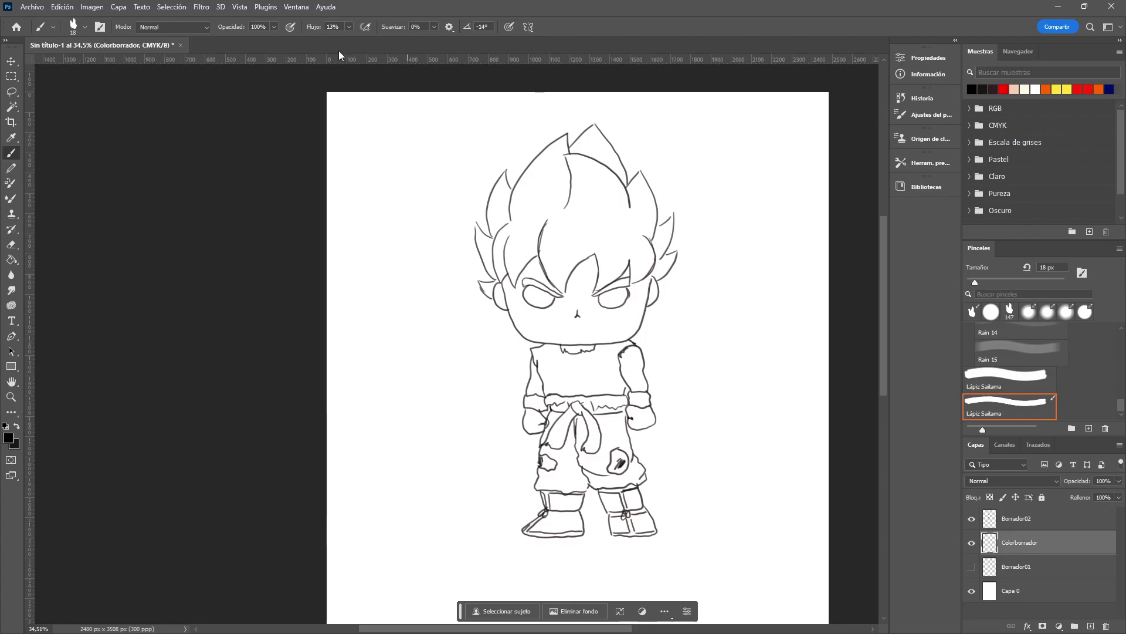
Step: Enlarge the brush to 116 px in the brush preset picker
click(84, 26)
click(85, 26)
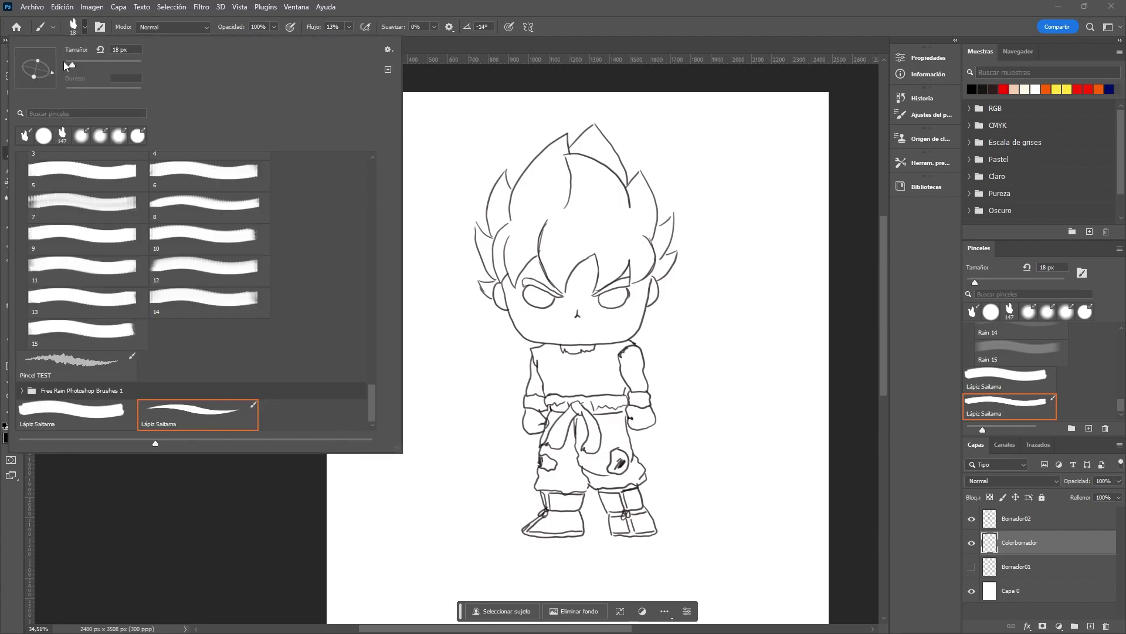
drag(101, 61, 105, 59)
click(570, 16)
Step: Set the Colorborrador layer opacity to 48% and zoom in on the shirt and belt
click(1118, 481)
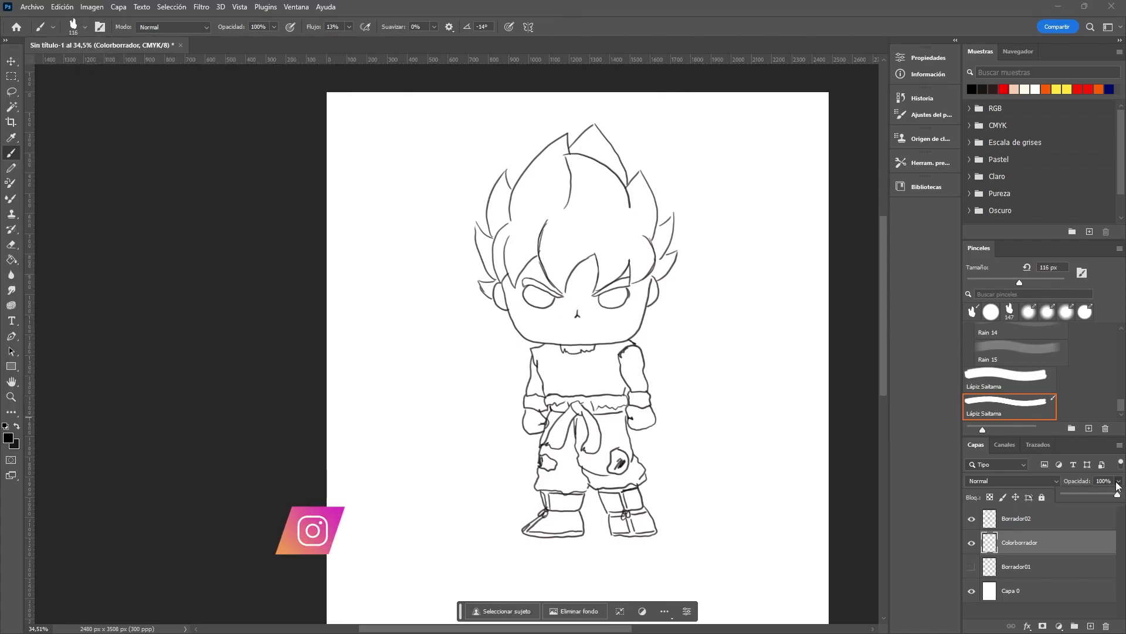
drag(1119, 494, 1089, 494)
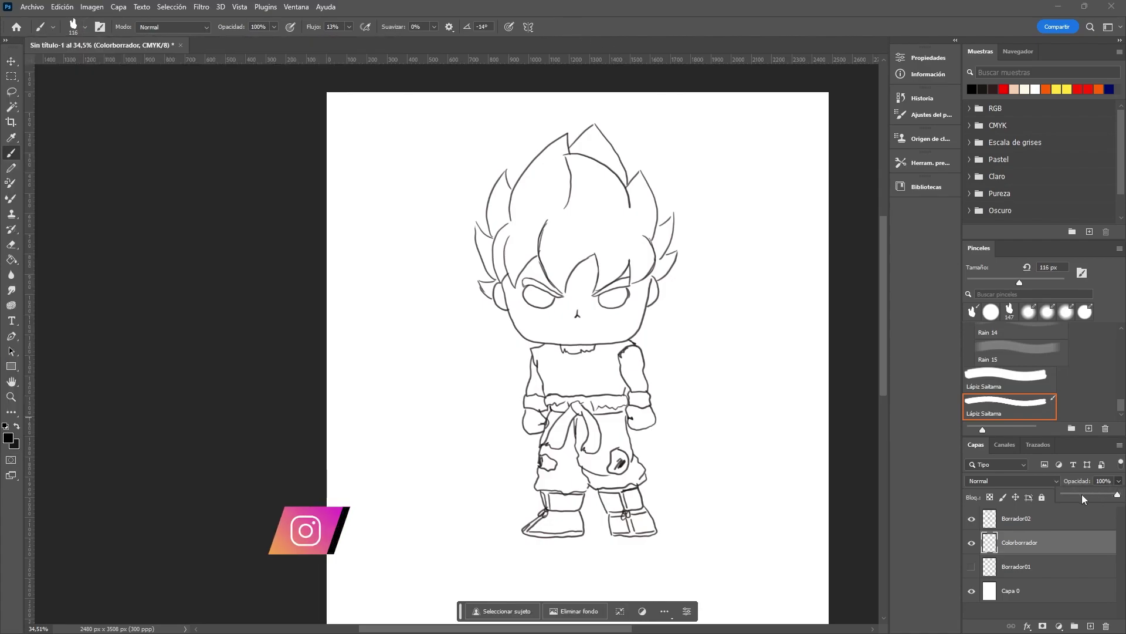
click(1053, 546)
scroll(589, 378, up, 3)
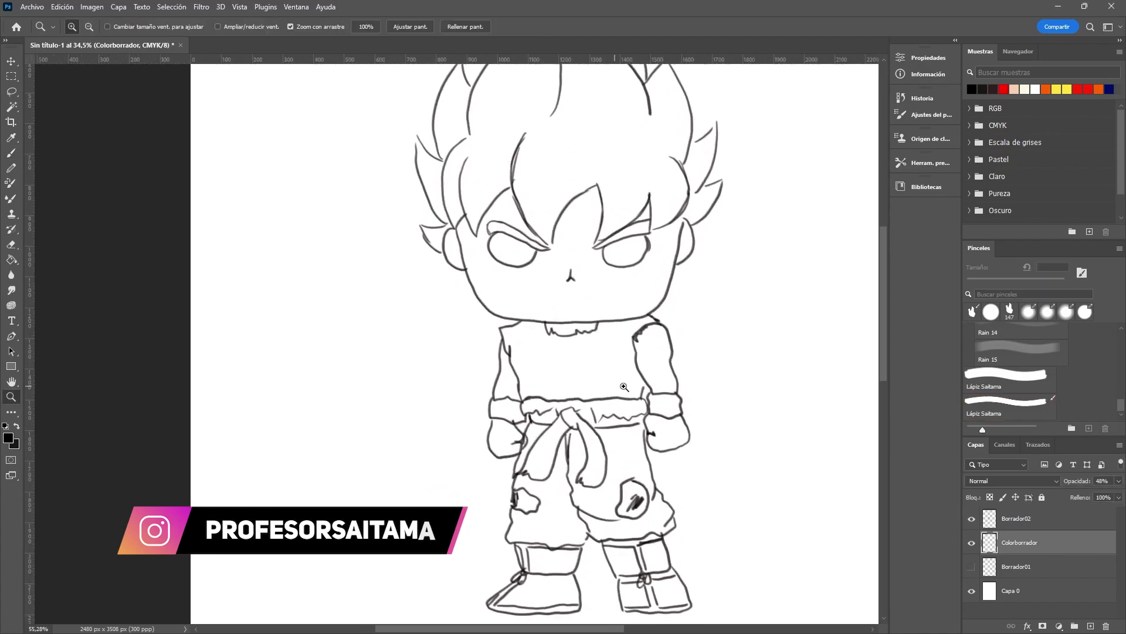
scroll(590, 375, up, 2)
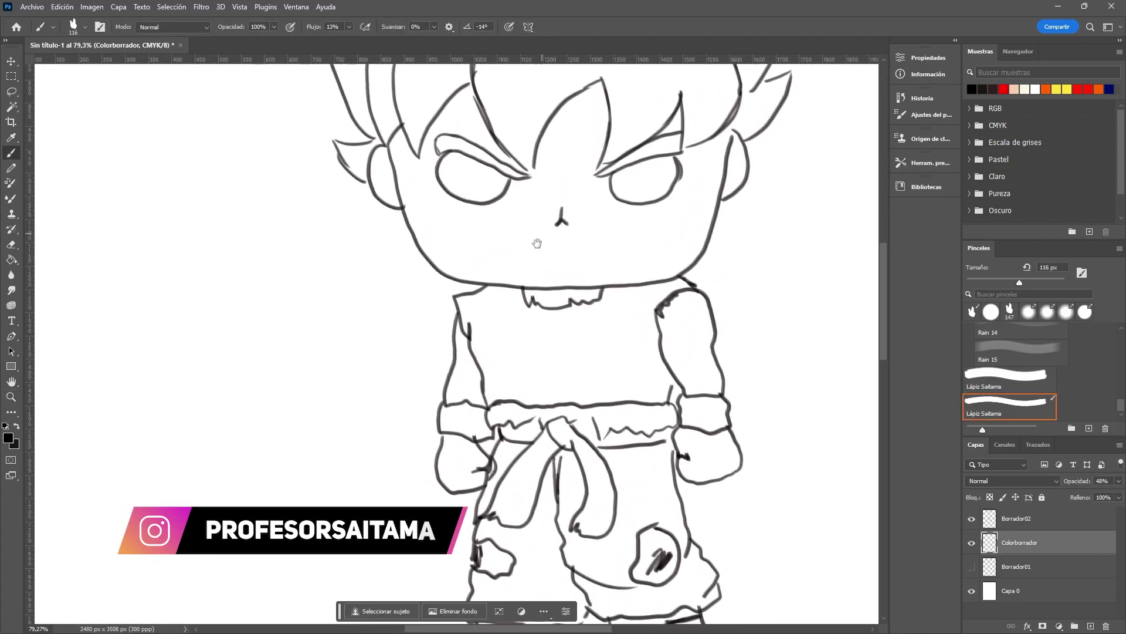
mouse_move(514, 321)
mouse_down()
mouse_move(457, 230)
mouse_move(414, 218)
mouse_move(598, 298)
mouse_move(423, 235)
mouse_move(583, 259)
mouse_up()
Step: Brush flat grey over the shirt, wristbands, sash, belt and both boots
mouse_move(639, 321)
mouse_down()
mouse_move(624, 278)
mouse_move(646, 284)
mouse_up()
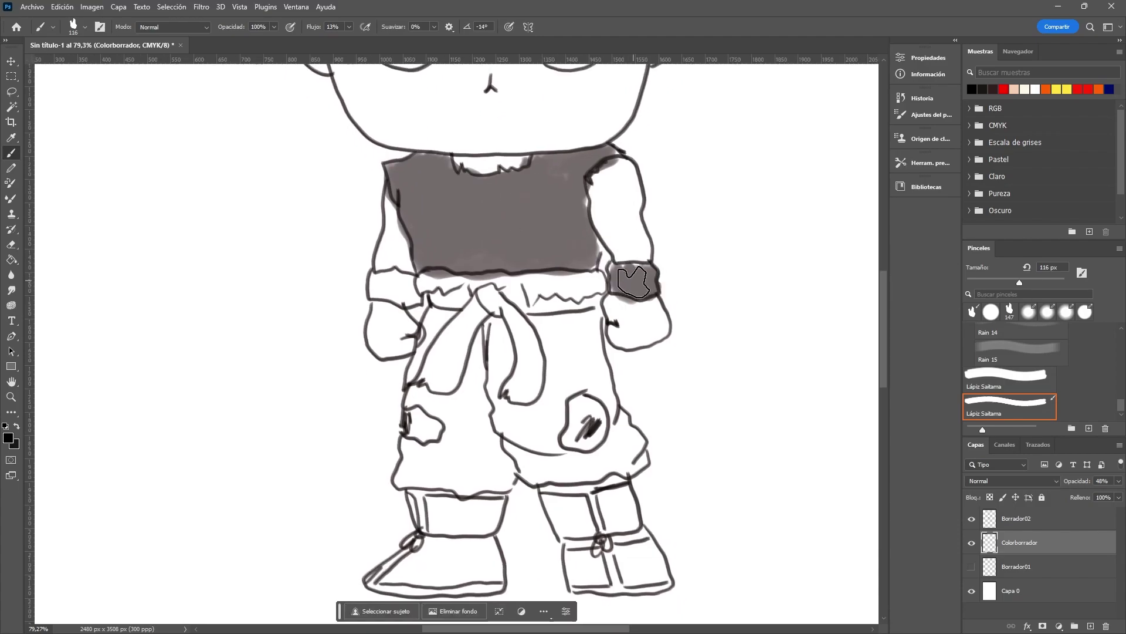
drag(376, 284, 411, 287)
mouse_move(459, 342)
mouse_down()
mouse_move(440, 375)
mouse_move(499, 299)
mouse_move(525, 399)
mouse_up()
mouse_move(511, 310)
mouse_down()
mouse_move(604, 293)
mouse_move(434, 299)
mouse_move(505, 170)
mouse_up()
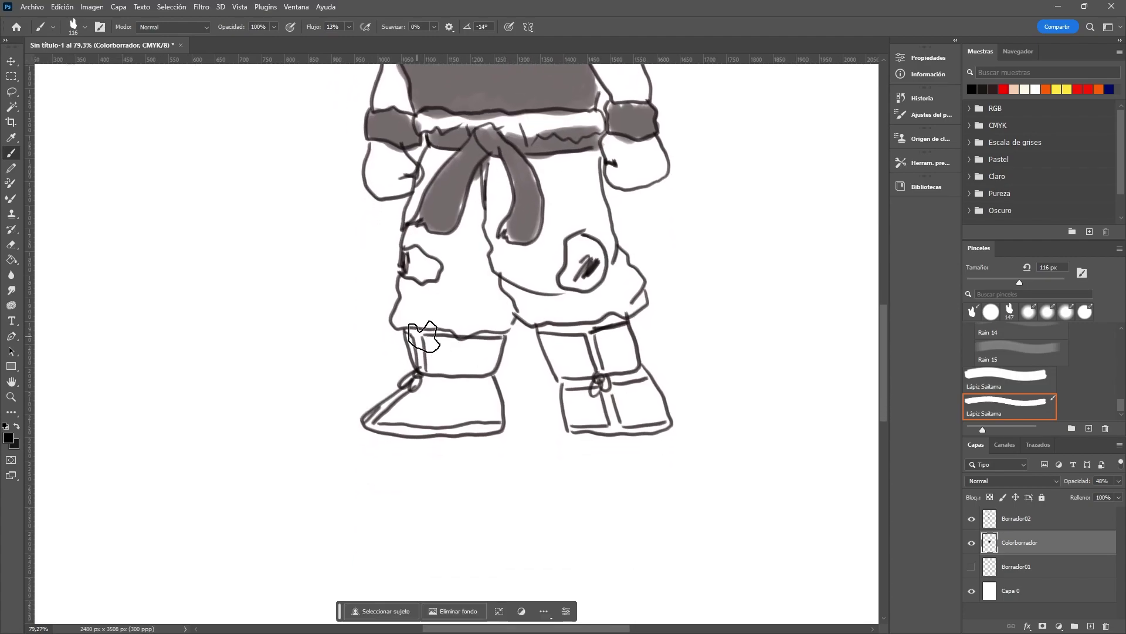
mouse_move(413, 340)
mouse_down()
mouse_move(499, 364)
mouse_move(393, 411)
mouse_move(493, 422)
mouse_up()
mouse_move(571, 366)
mouse_down()
mouse_move(563, 352)
mouse_move(627, 364)
mouse_move(663, 423)
mouse_up()
mouse_move(580, 411)
mouse_down()
mouse_move(599, 355)
mouse_move(284, 258)
mouse_up()
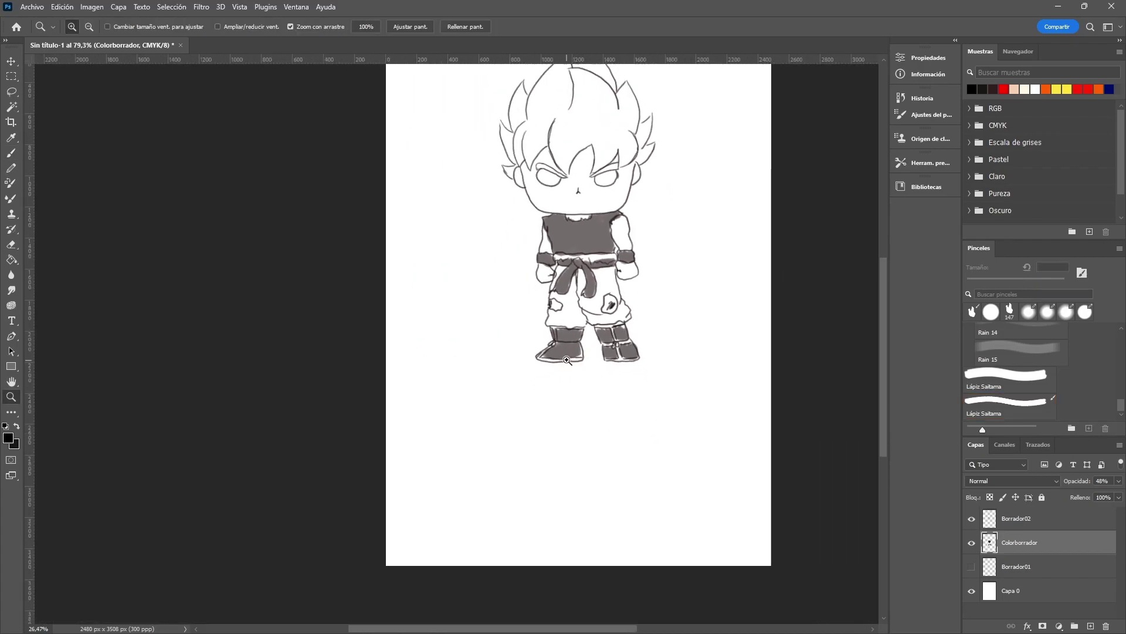